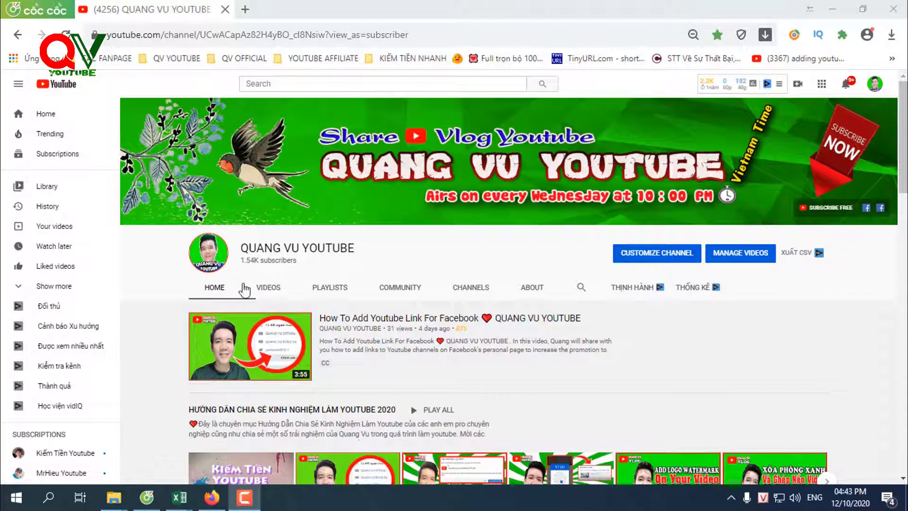
# - From the QV YOUTUBE bookmark's Video Manager, reach Customization > Branding and dismiss the translate offer
pyautogui.click(177, 58)
pyautogui.click(184, 171)
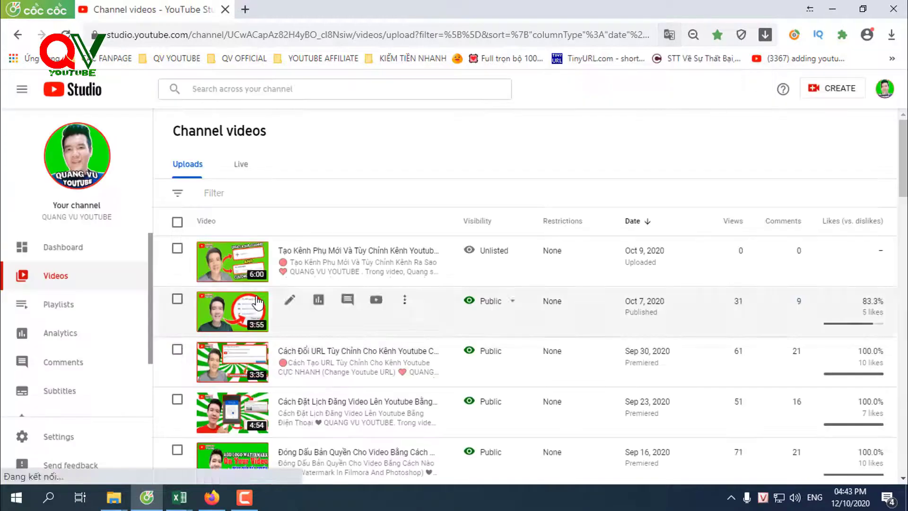
pyautogui.scroll(-3, 154, 321)
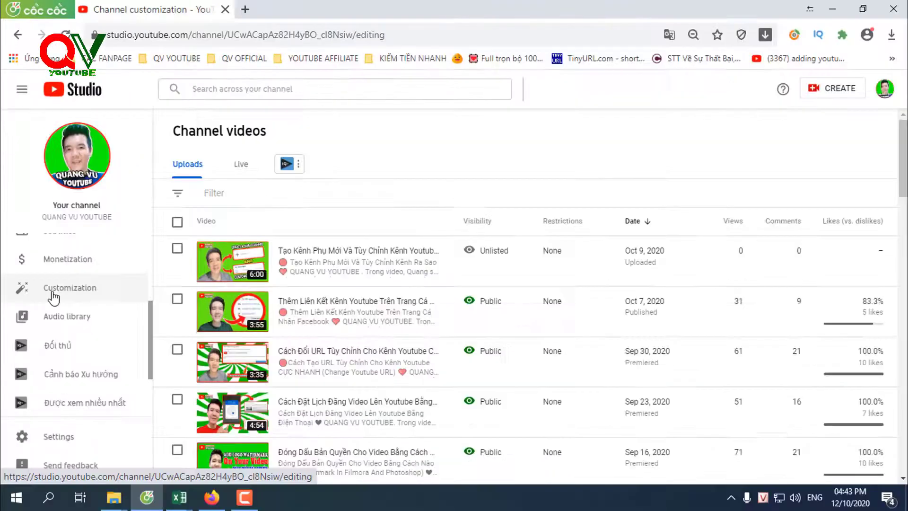
pyautogui.click(53, 296)
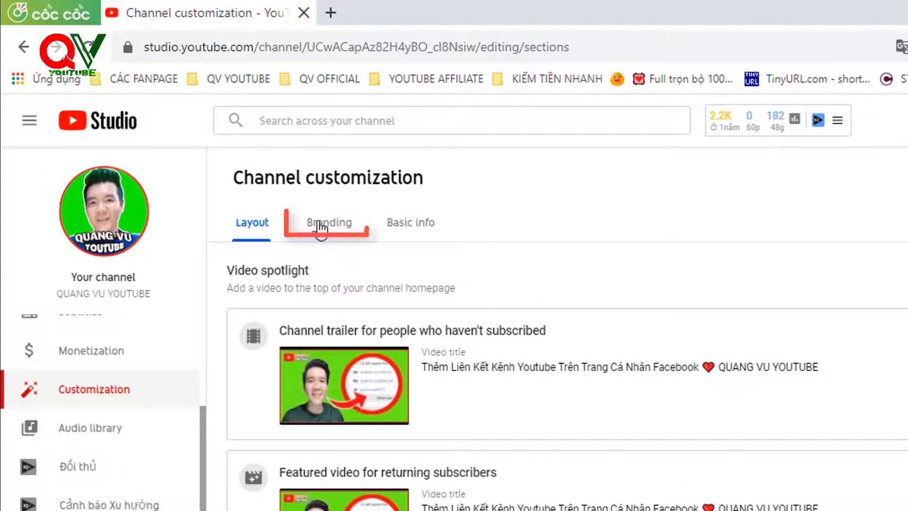
pyautogui.click(318, 227)
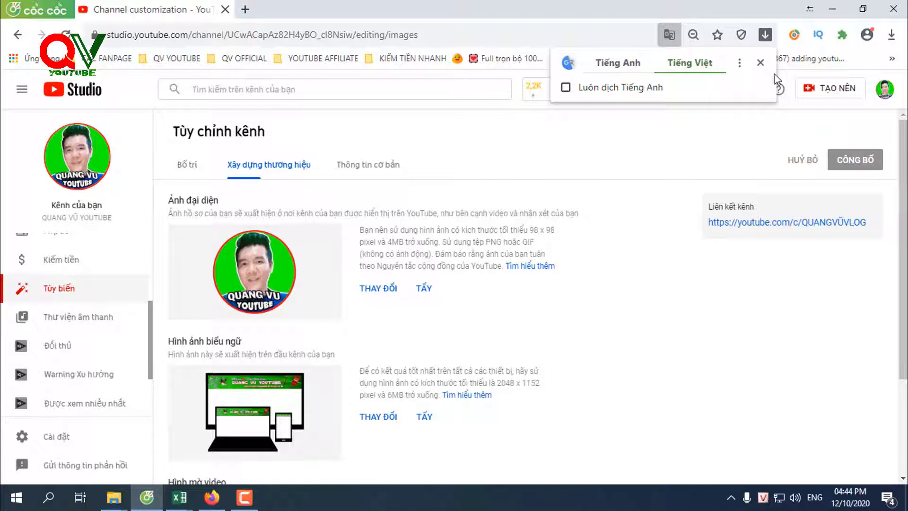
pyautogui.click(761, 63)
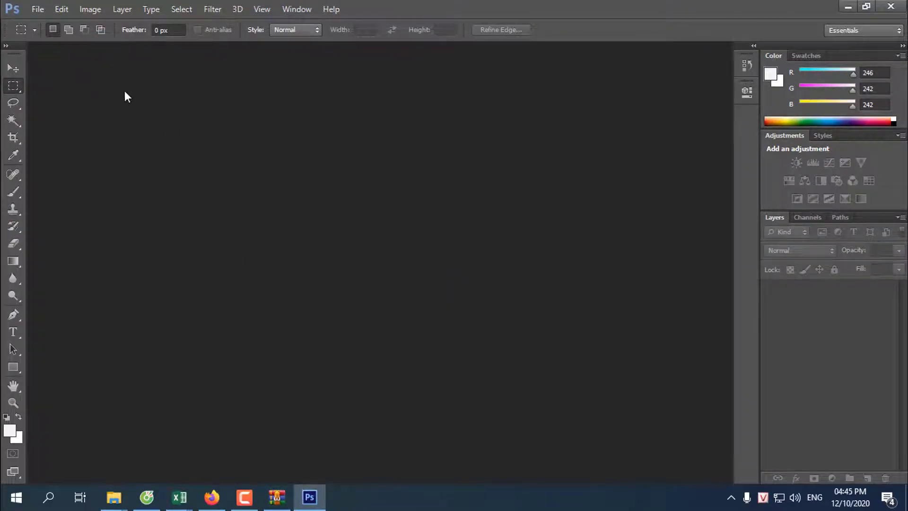
# - Create a new Photoshop document of 98 × 98 pixels with Transparent background contents
pyautogui.click(34, 9)
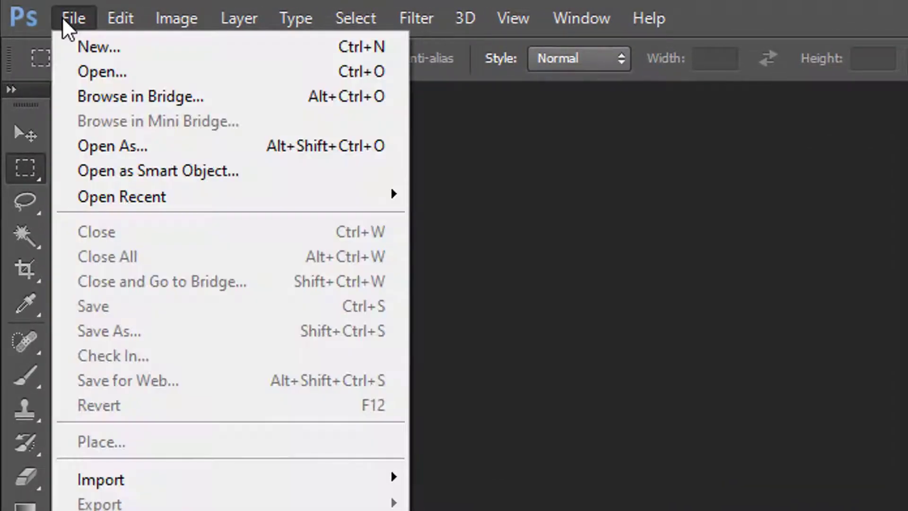
pyautogui.click(75, 43)
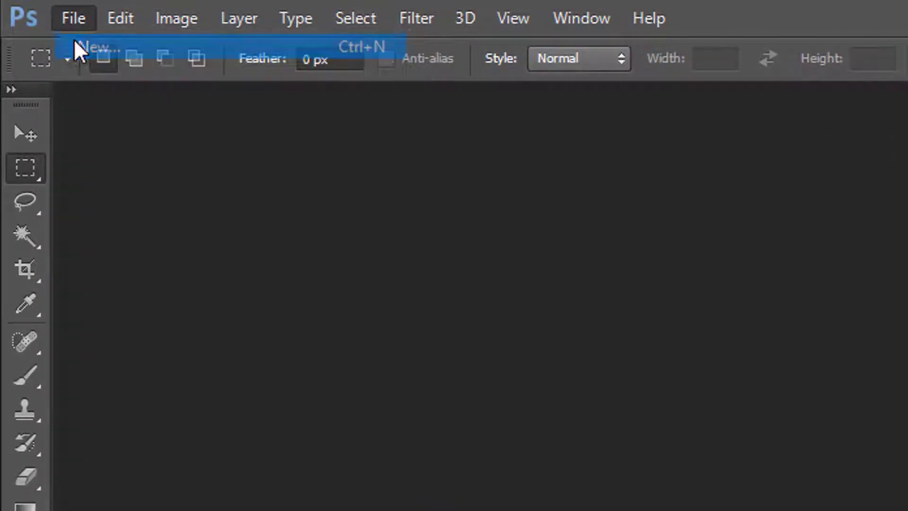
pyautogui.click(475, 188)
pyautogui.click(482, 206)
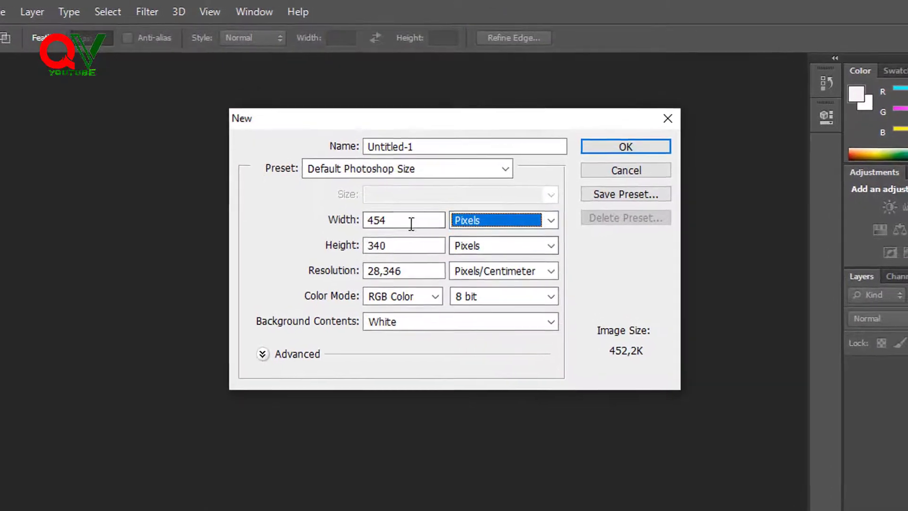
pyautogui.doubleClick(377, 187)
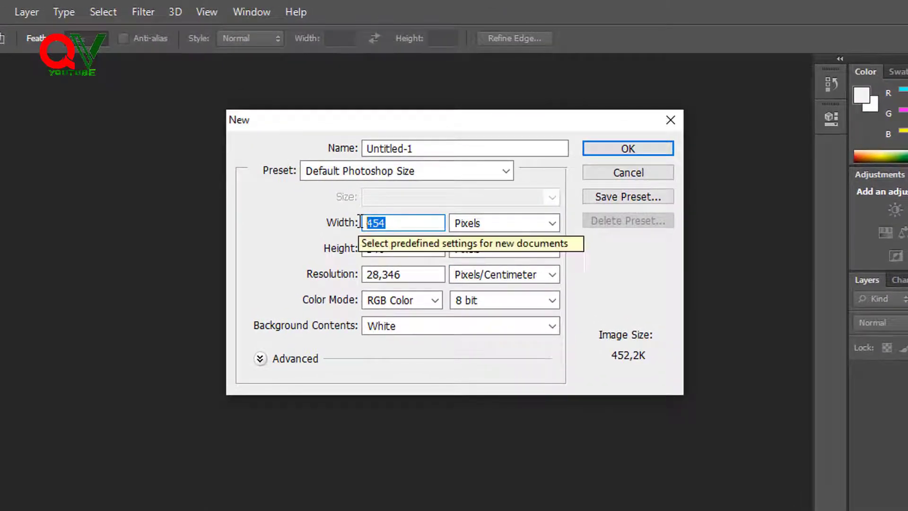
pyautogui.write('98')
pyautogui.click(385, 247)
pyautogui.doubleClick(367, 248)
pyautogui.write('9')
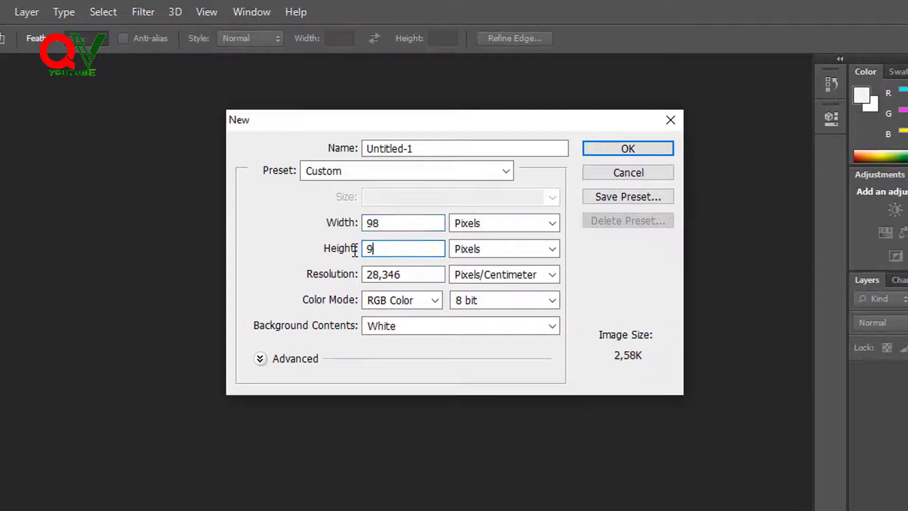
pyautogui.write('8')
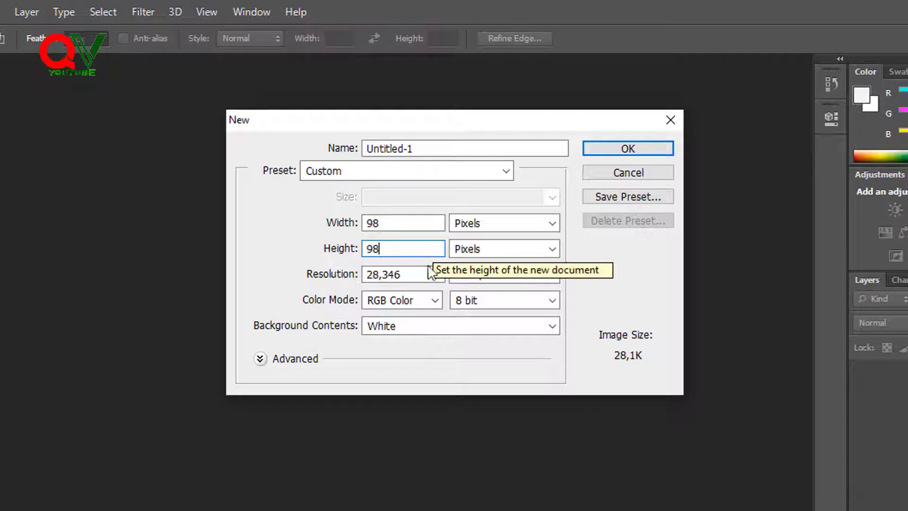
pyautogui.click(388, 331)
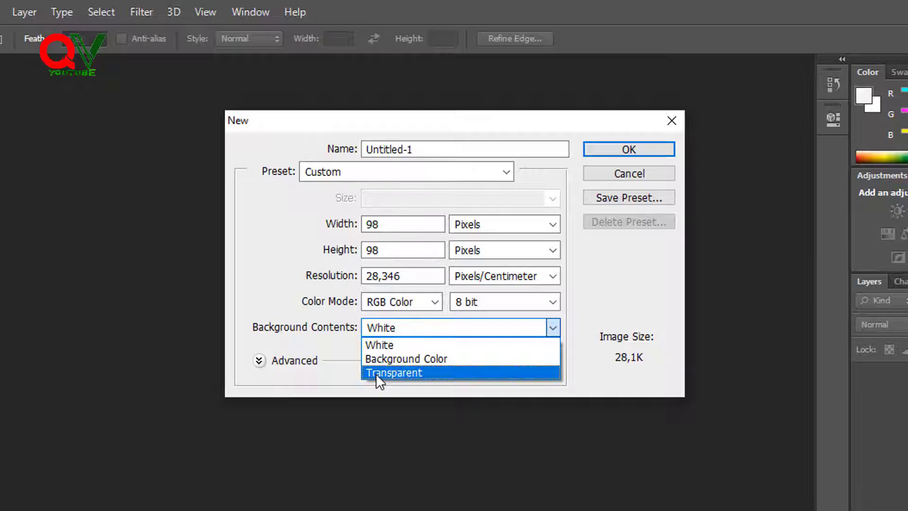
pyautogui.click(376, 373)
pyautogui.click(634, 150)
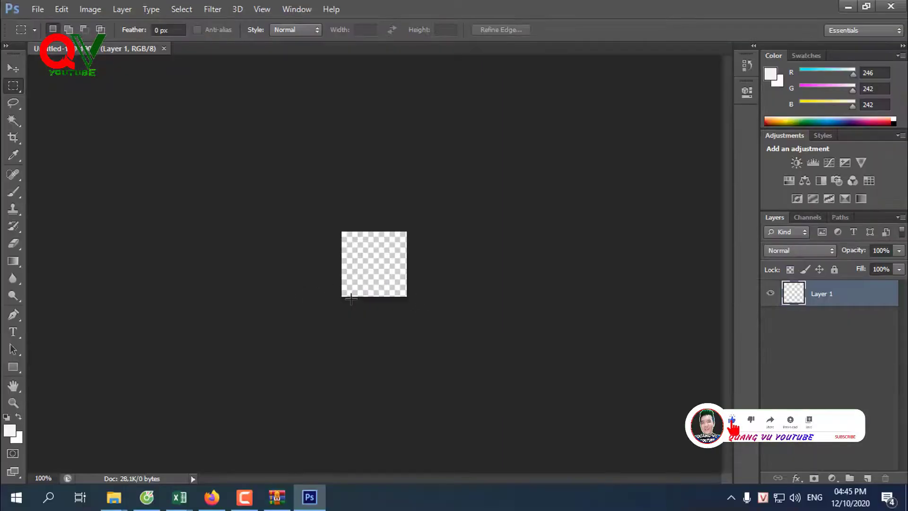
# - Zoom to 300%, open the photo from the ANH folder, and paste it whole into Untitled-1
pyautogui.hotkey('ctrl', '+')
pyautogui.hotkey('ctrl', '+')
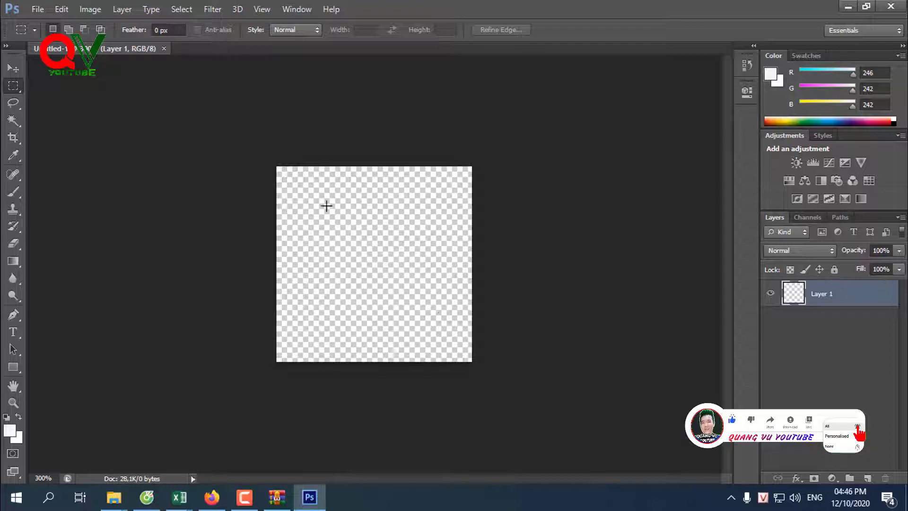
pyautogui.hotkey('ctrl', 'o')
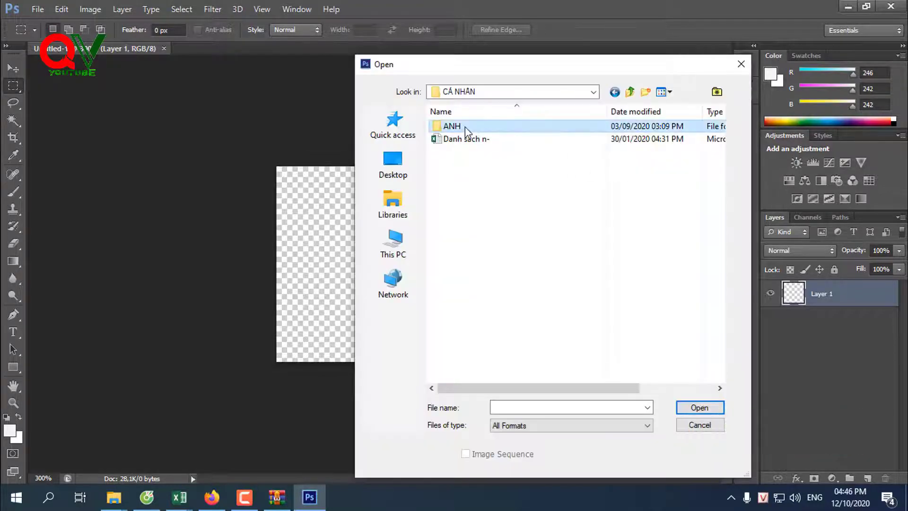
pyautogui.doubleClick(448, 126)
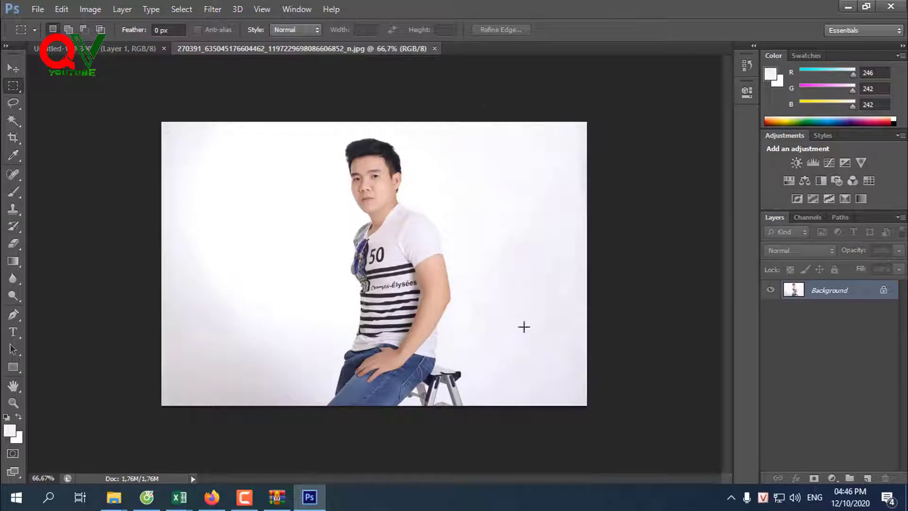
pyautogui.hotkey('ctrl', 'a')
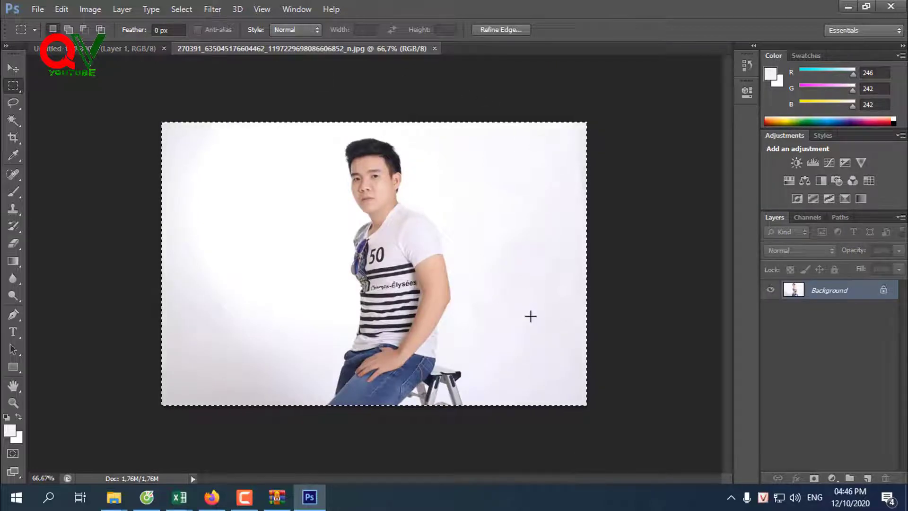
pyautogui.click(114, 47)
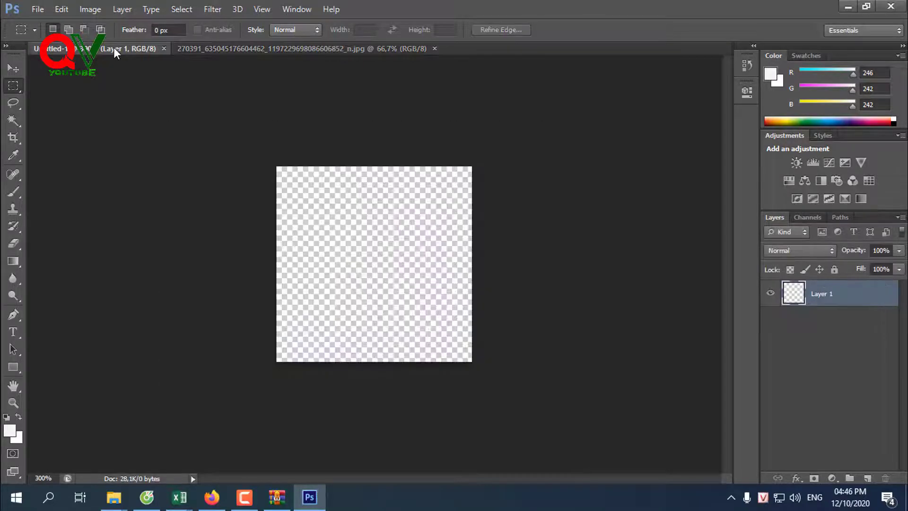
pyautogui.hotkey('ctrl', 'v')
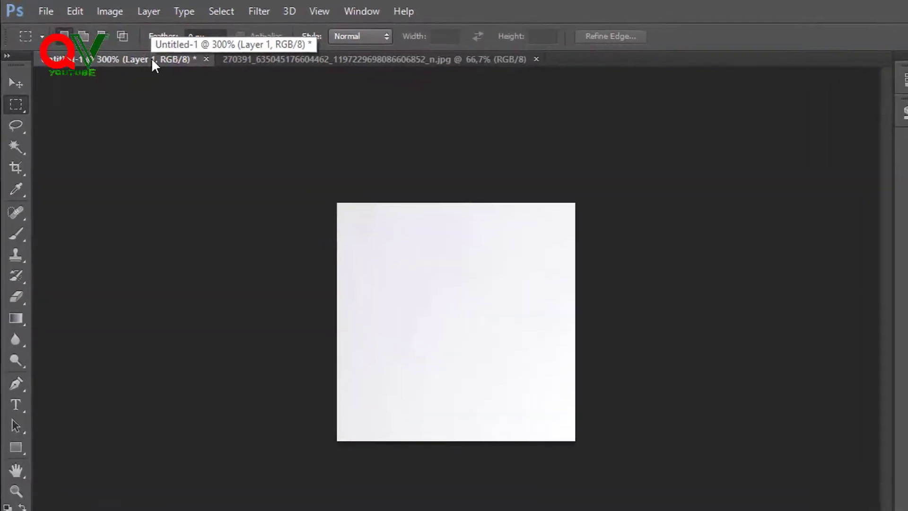
# - Scale the pasted photo down with Edit > Transform > Scale to fit the 98 × 98 canvas
pyautogui.click(78, 12)
pyautogui.moveTo(132, 322)
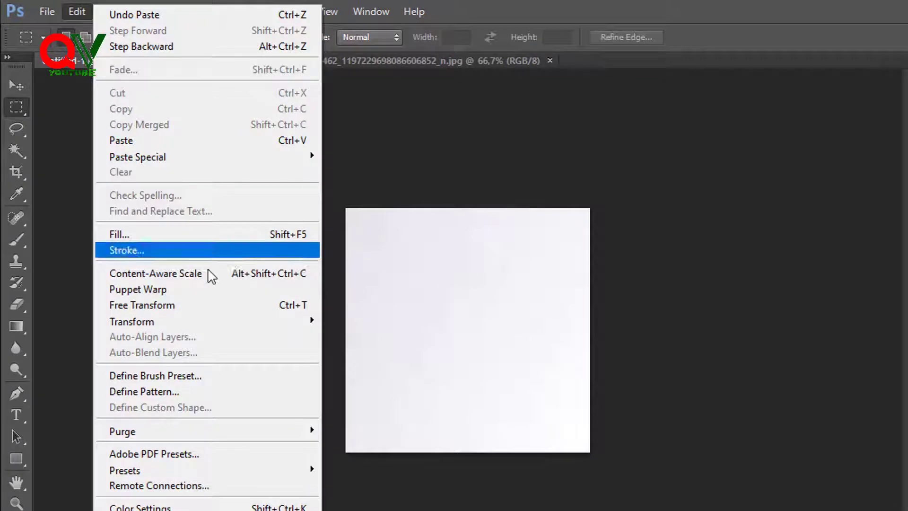
pyautogui.click(343, 344)
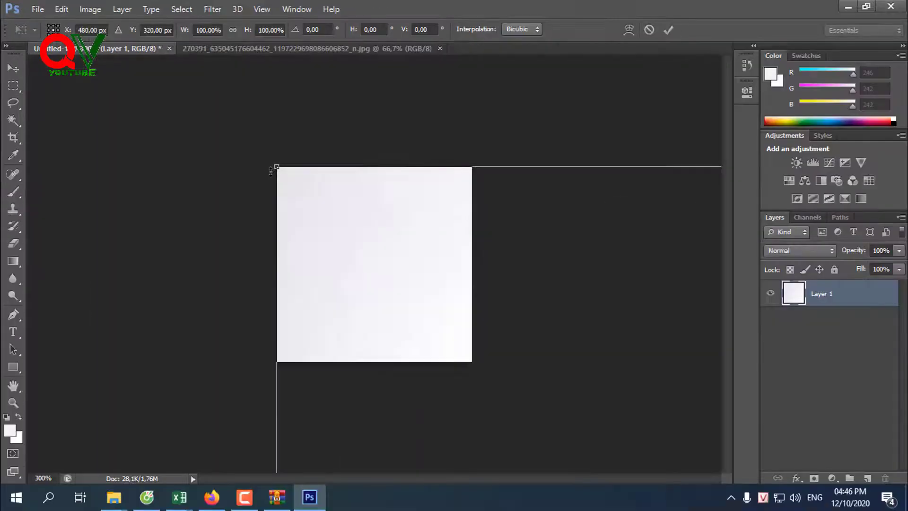
pyautogui.moveTo(277, 168); pyautogui.dragTo(487, 395)
pyautogui.moveTo(590, 444); pyautogui.dragTo(371, 211)
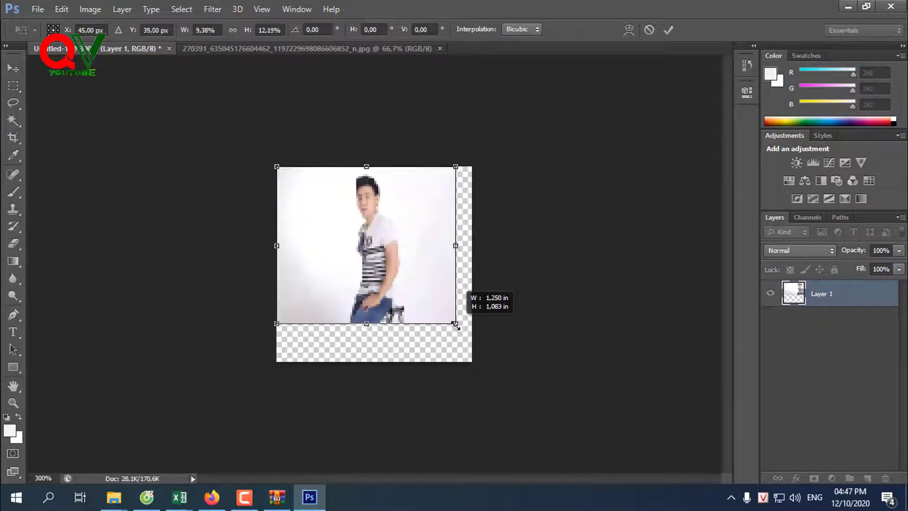
pyautogui.moveTo(456, 322)
pyautogui.mouseDown()
pyautogui.moveTo(453, 344)
pyautogui.moveTo(472, 361)
pyautogui.mouseUp()
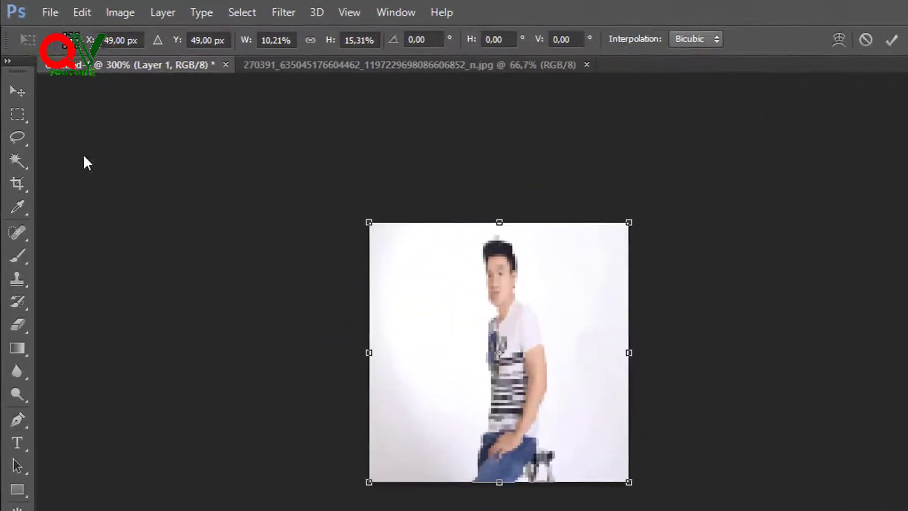
pyautogui.click(22, 98)
pyautogui.click(597, 289)
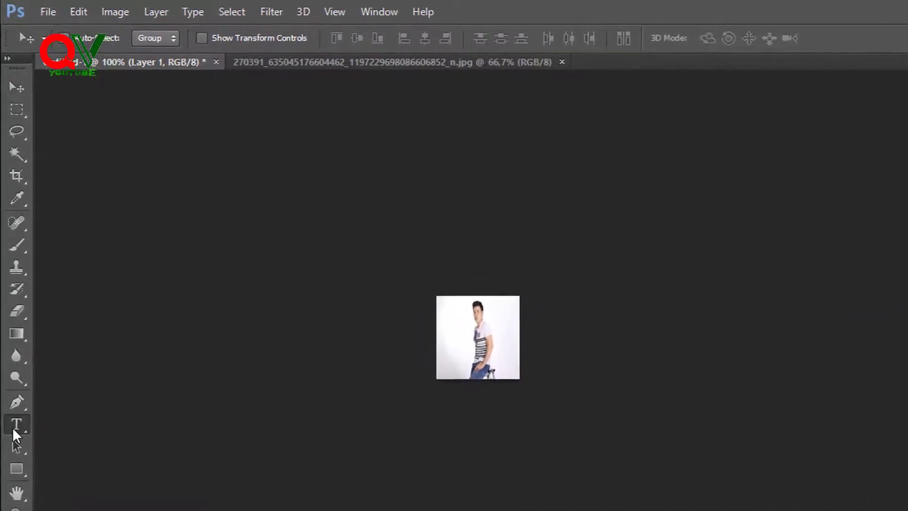
# - Add a QUANG VU text caption on the photo and colour it red (R249 G8 B8)
pyautogui.click(14, 410)
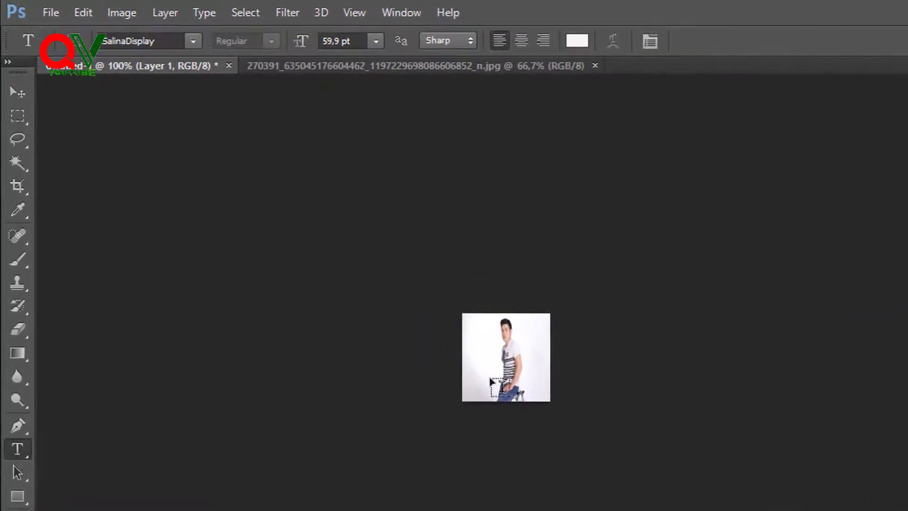
pyautogui.click(516, 381)
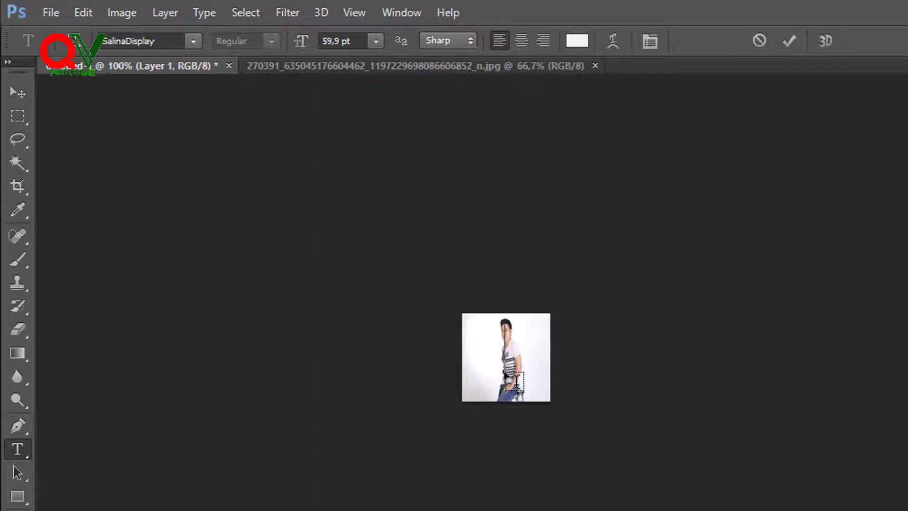
pyautogui.write('Photoshop text')
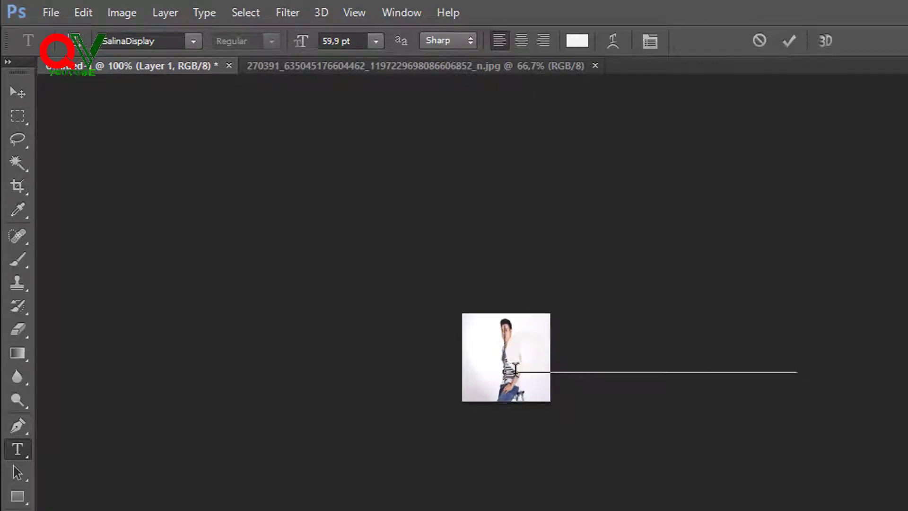
pyautogui.hotkey('ctrl', 'a')
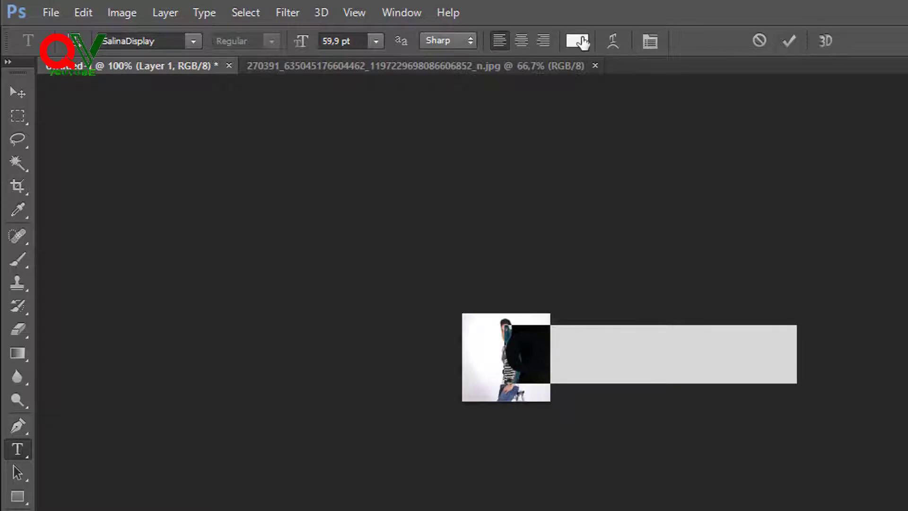
pyautogui.click(577, 41)
pyautogui.click(596, 161)
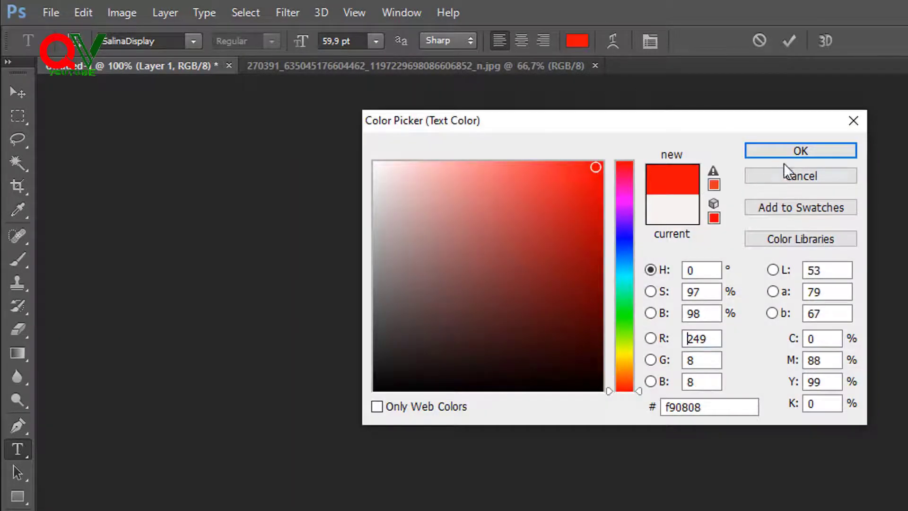
pyautogui.click(797, 156)
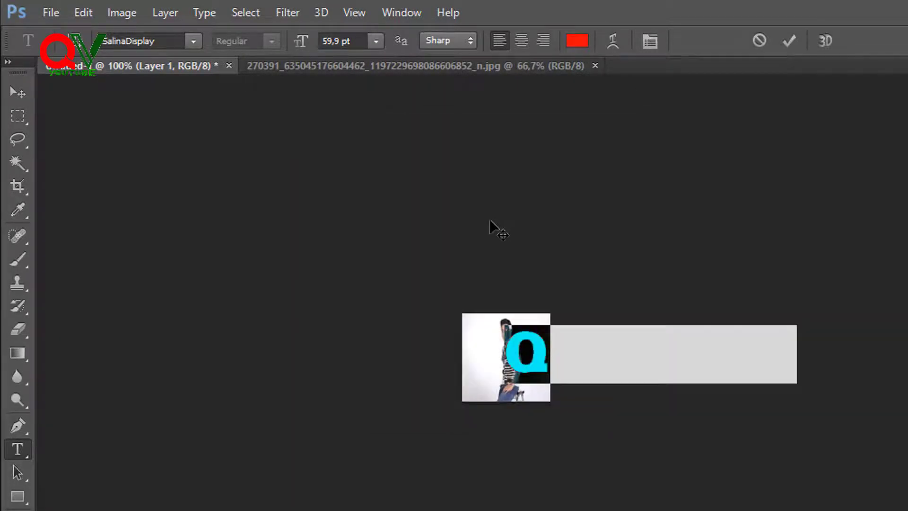
# - Scale the caption down with Edit > Transform > Scale so it sits on the photo
pyautogui.click(83, 12)
pyautogui.click(369, 373)
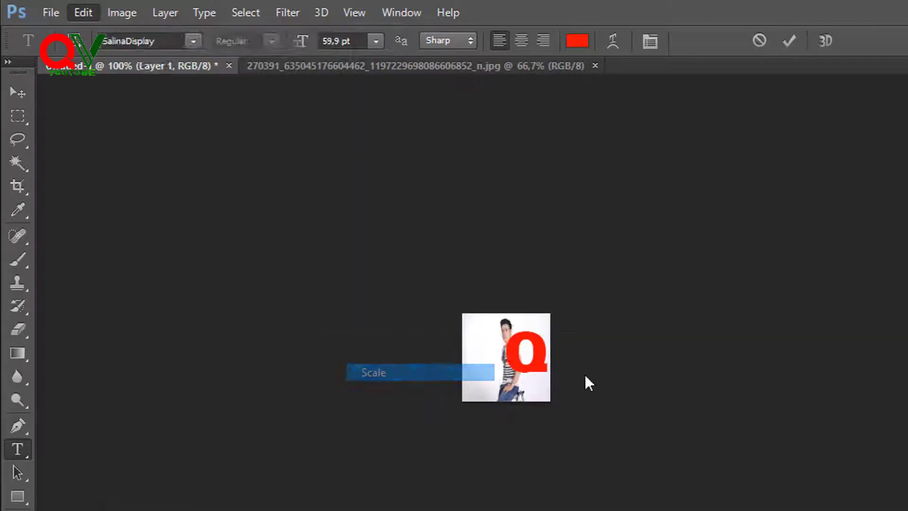
pyautogui.moveTo(517, 357)
pyautogui.mouseDown()
pyautogui.moveTo(734, 361)
pyautogui.moveTo(491, 385)
pyautogui.moveTo(510, 358)
pyautogui.mouseUp()
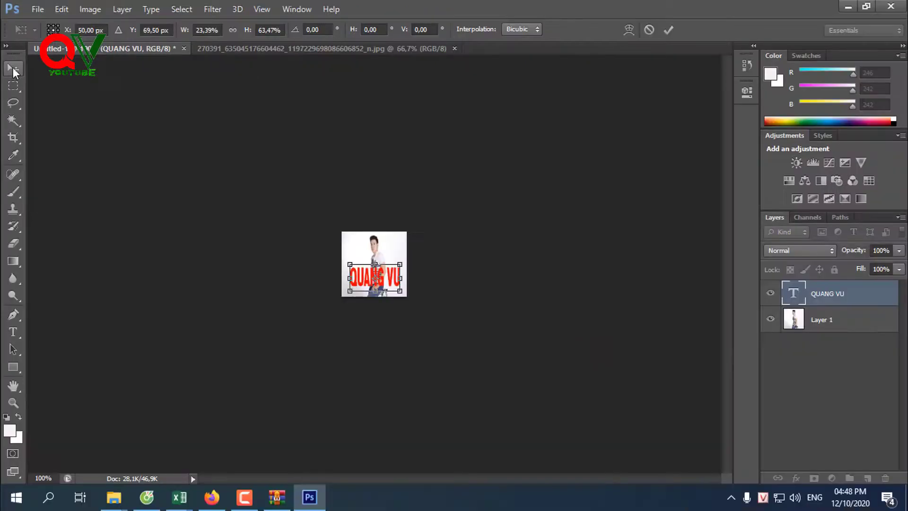
pyautogui.click(13, 70)
# - Apply the text scaling and save the image to the Desktop as test.png in PNG format
pyautogui.click(399, 198)
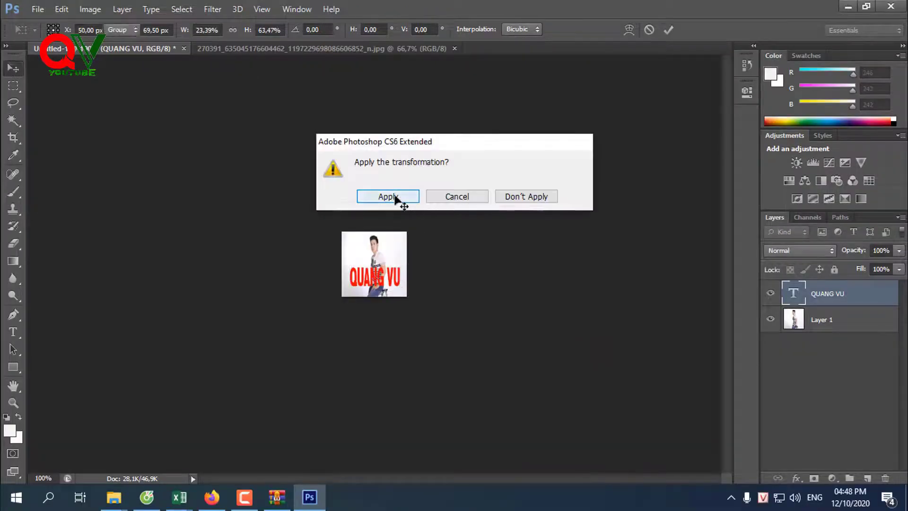
pyautogui.click(38, 9)
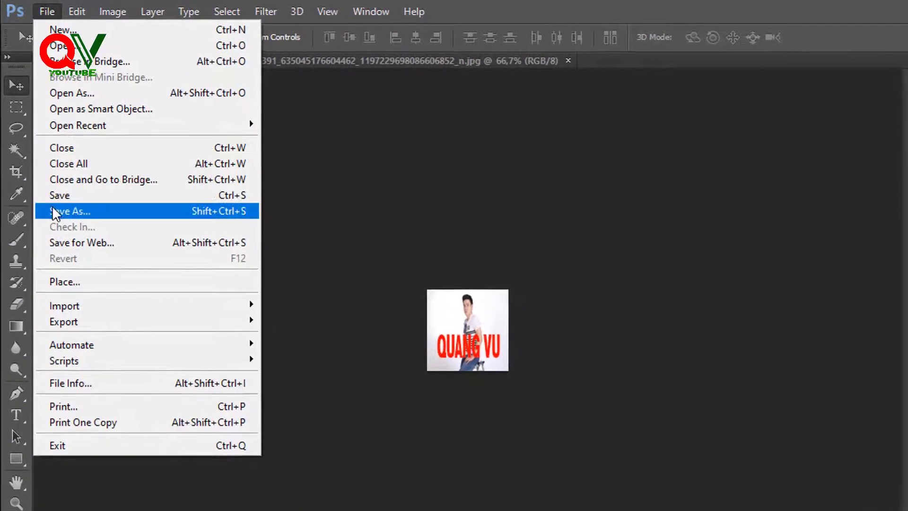
pyautogui.click(55, 213)
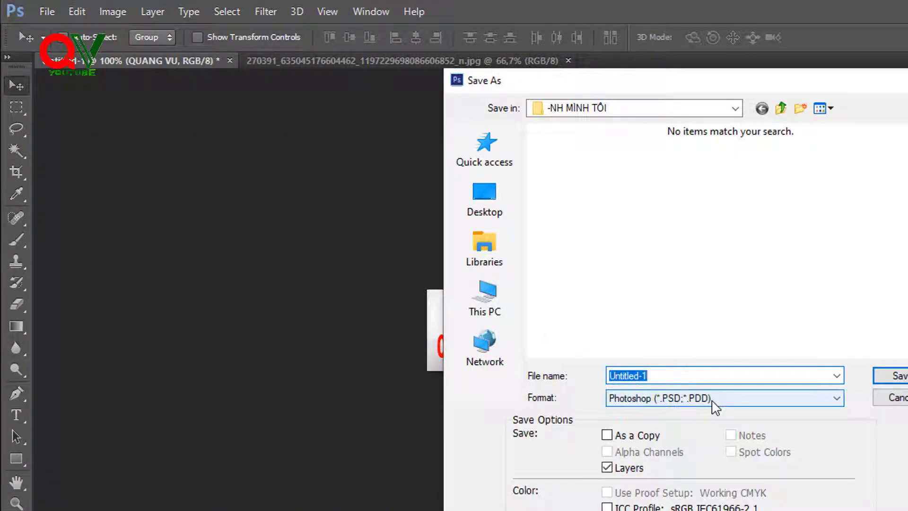
pyautogui.click(715, 406)
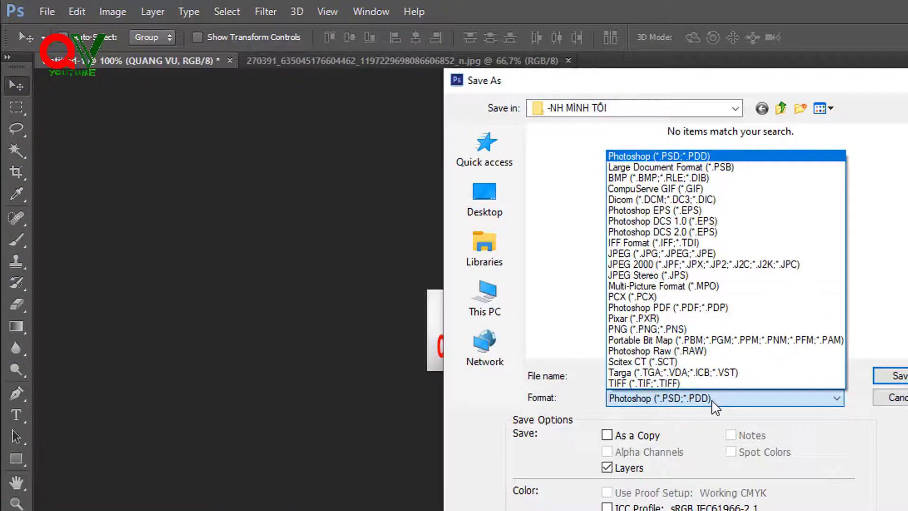
pyautogui.click(634, 330)
pyautogui.click(660, 376)
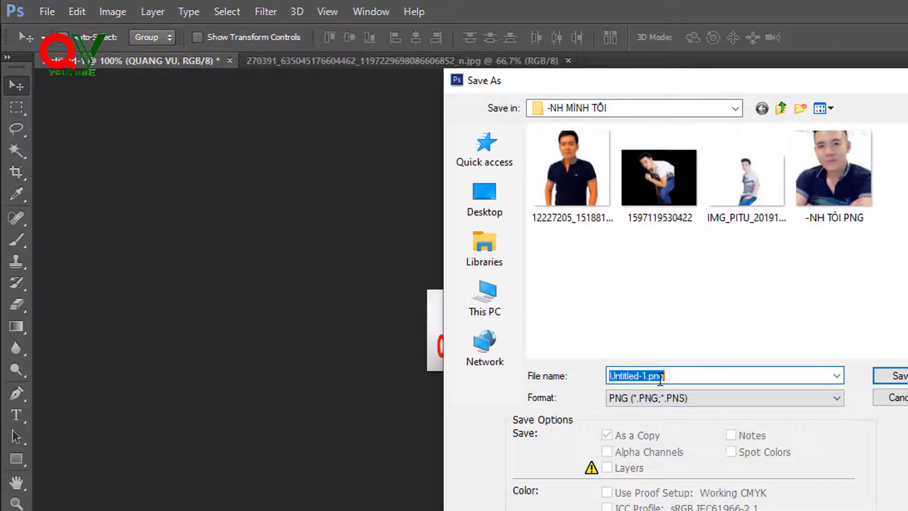
pyautogui.write('test')
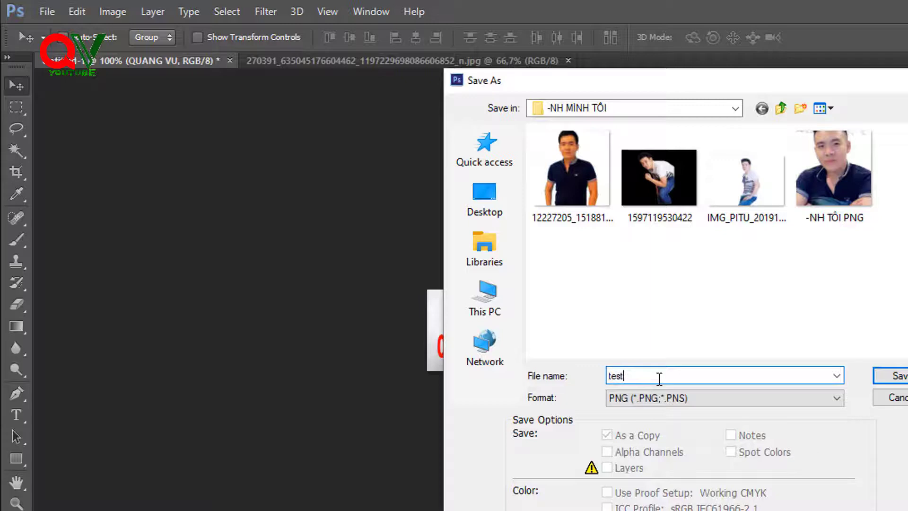
pyautogui.click(781, 109)
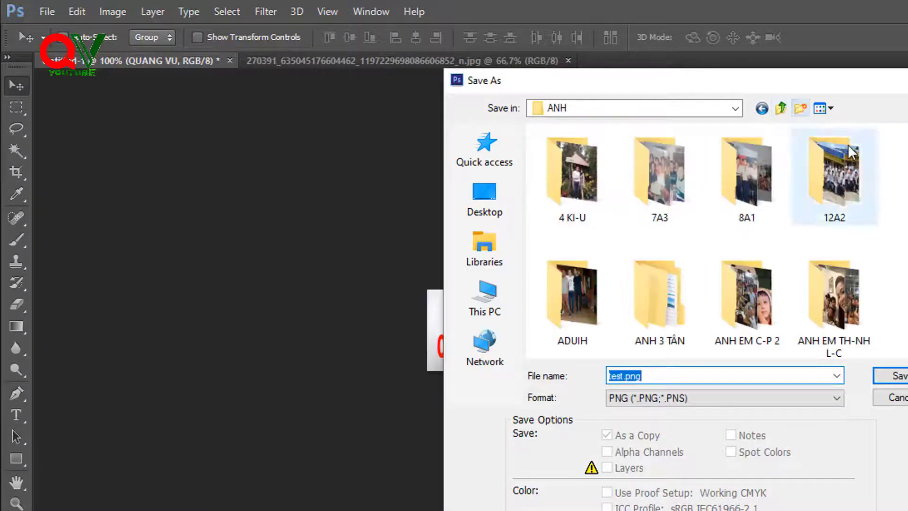
pyautogui.click(476, 206)
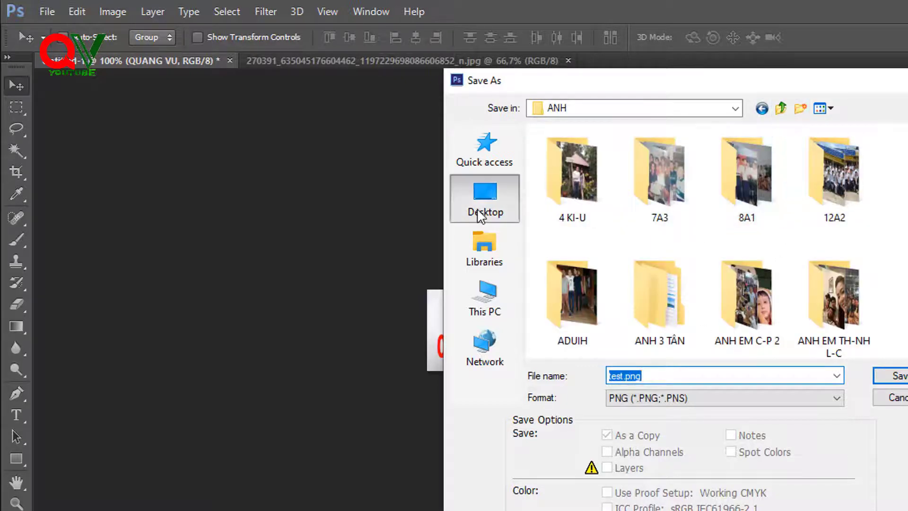
pyautogui.click(899, 376)
pyautogui.click(628, 190)
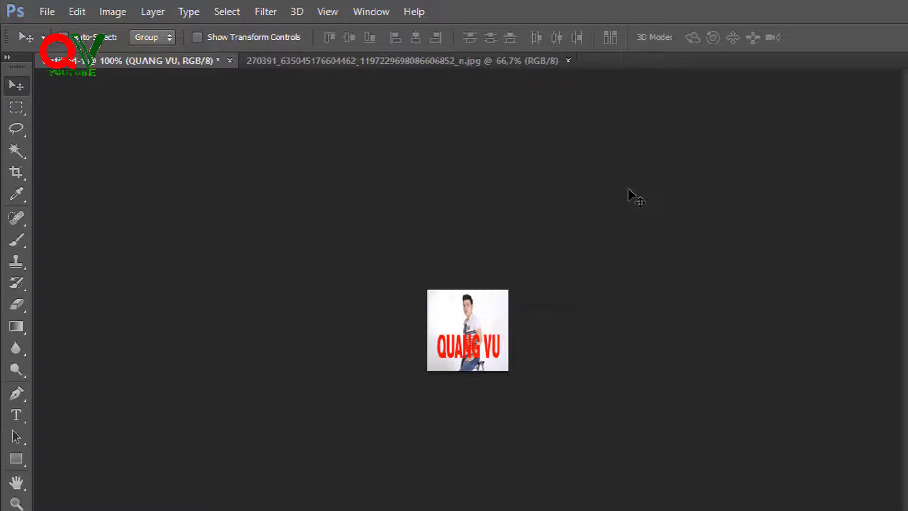
# - Load youtube.com, then return to the channel customization page's Branding settings
pyautogui.click(205, 35)
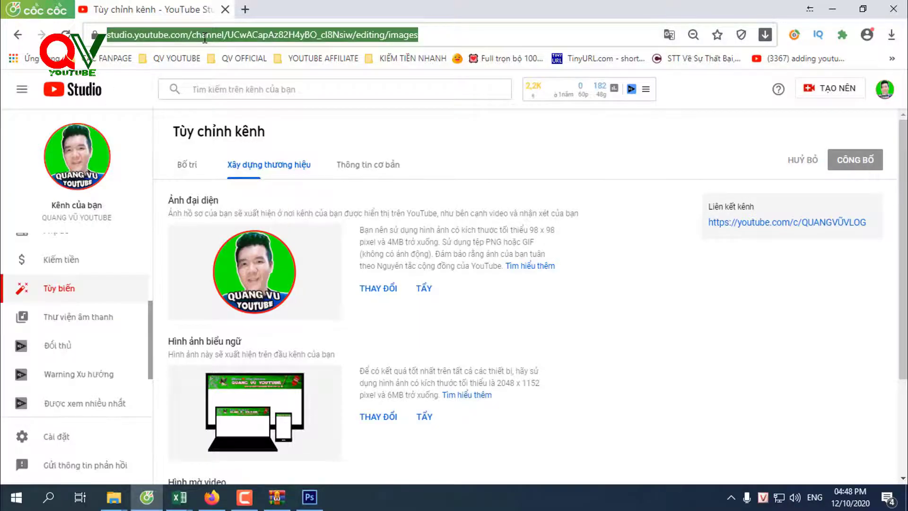
pyautogui.write('youtube.com')
pyautogui.press('Return')
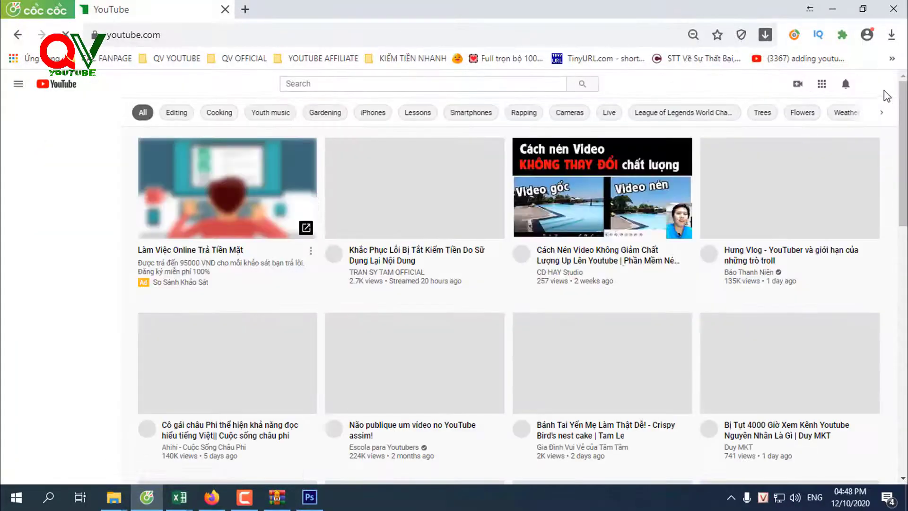
pyautogui.click(874, 83)
pyautogui.hotkey('alt', 'Left')
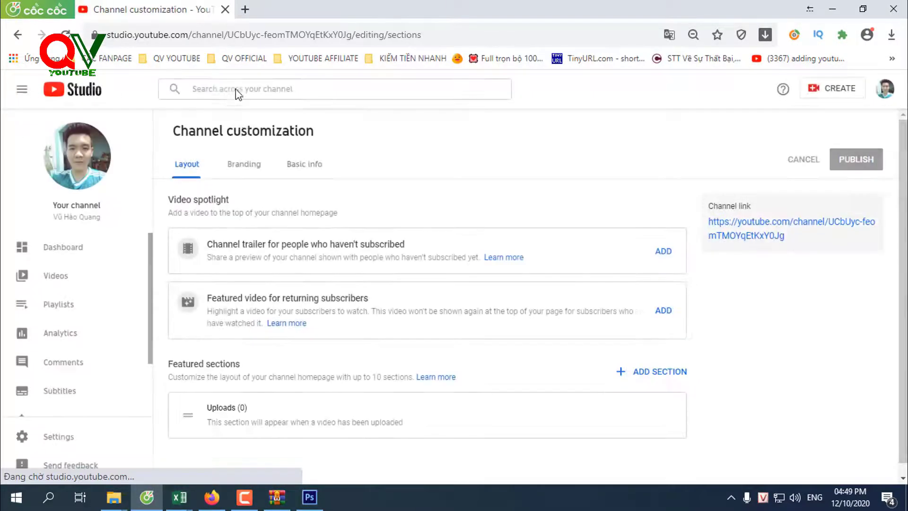
pyautogui.click(238, 170)
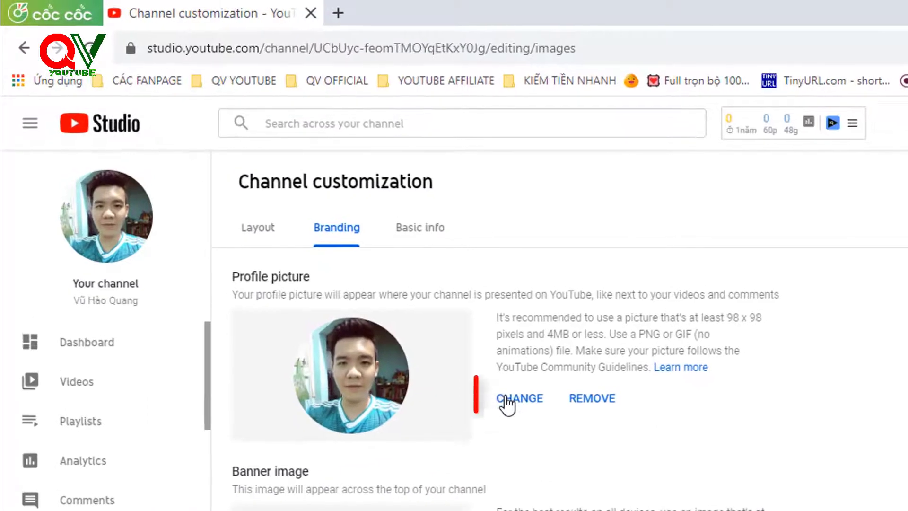
# - Replace the profile picture with test.png, accept the crop and publish the change
pyautogui.click(509, 402)
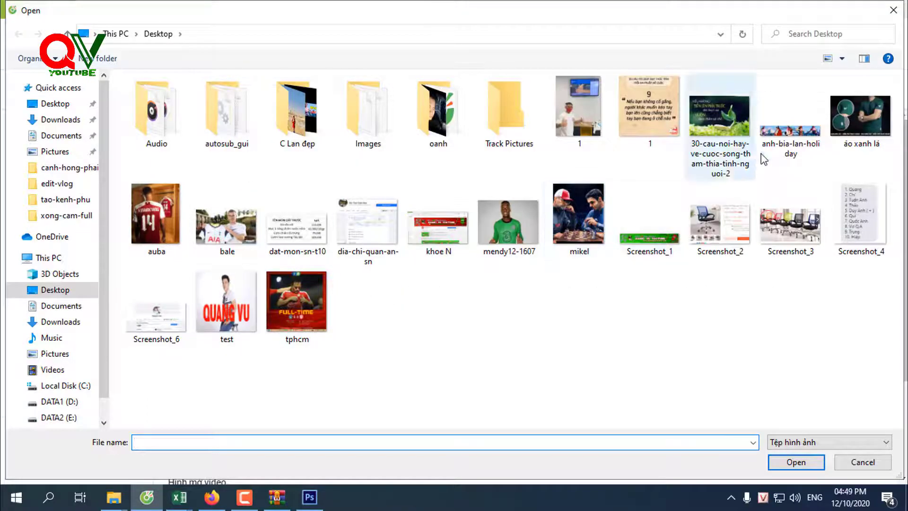
pyautogui.click(218, 326)
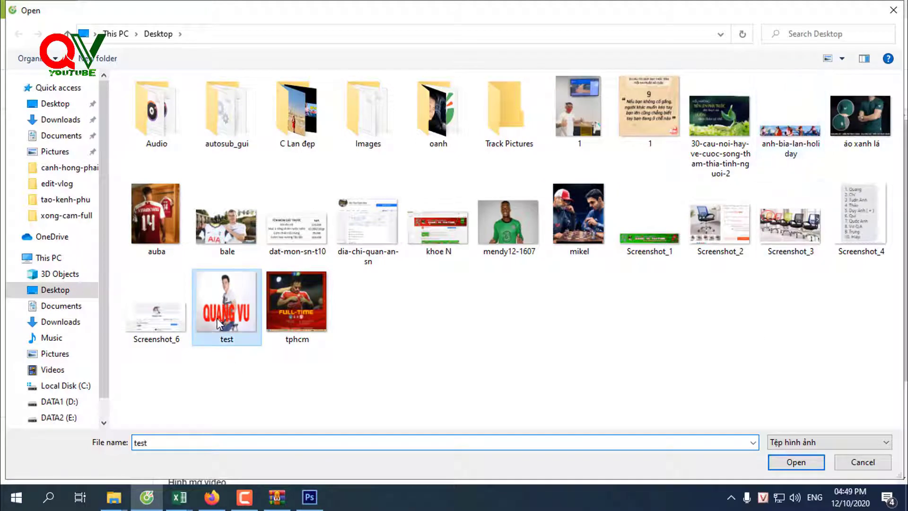
pyautogui.click(795, 462)
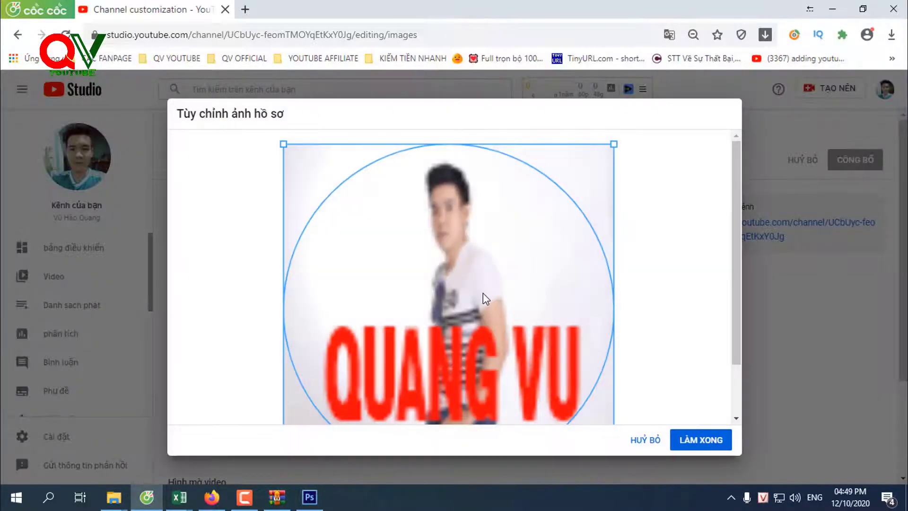
pyautogui.scroll(-2, 483, 293)
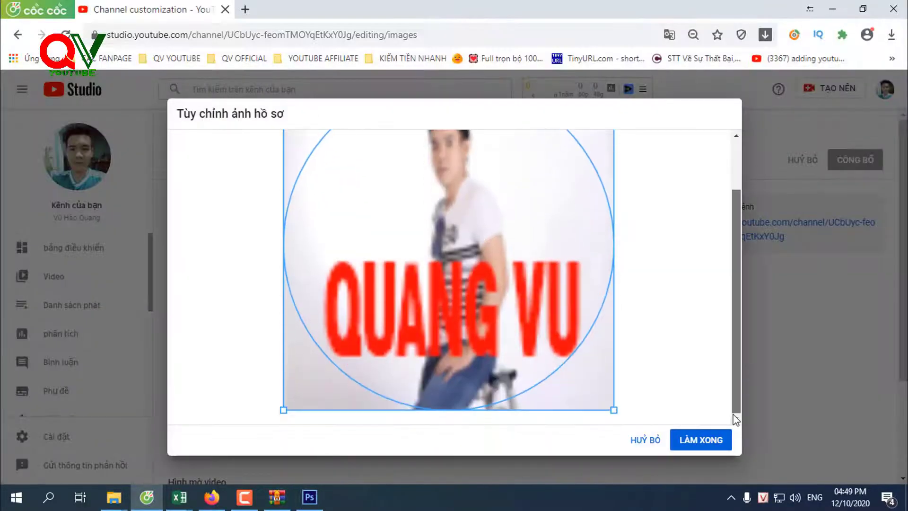
pyautogui.click(700, 440)
pyautogui.click(854, 163)
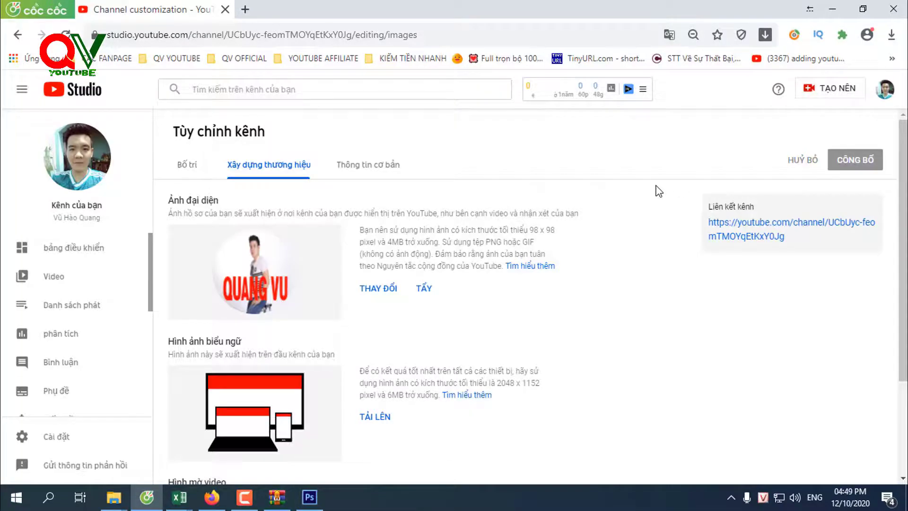
pyautogui.click(245, 10)
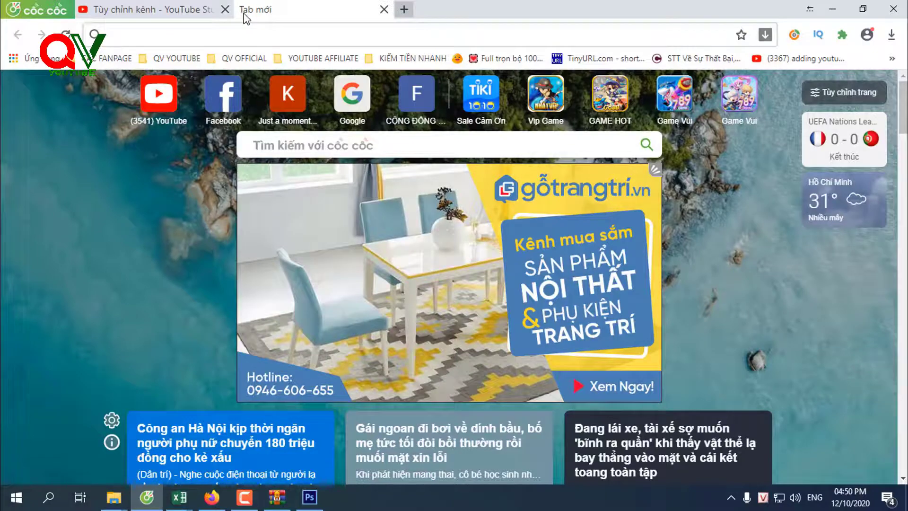
# - Search Google for 'photoshop online' and open the first result in a new tab
pyautogui.write('google.com/?hl=vi')
pyautogui.press('Return')
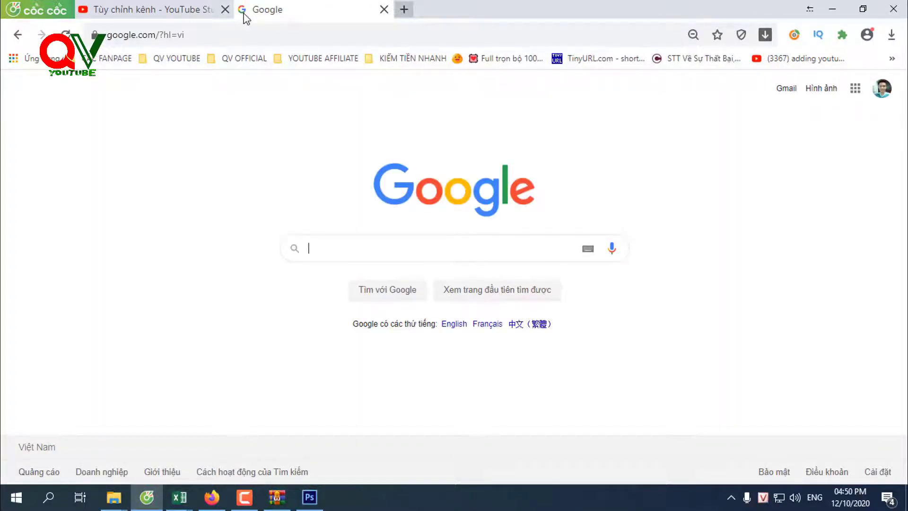
pyautogui.write('phot')
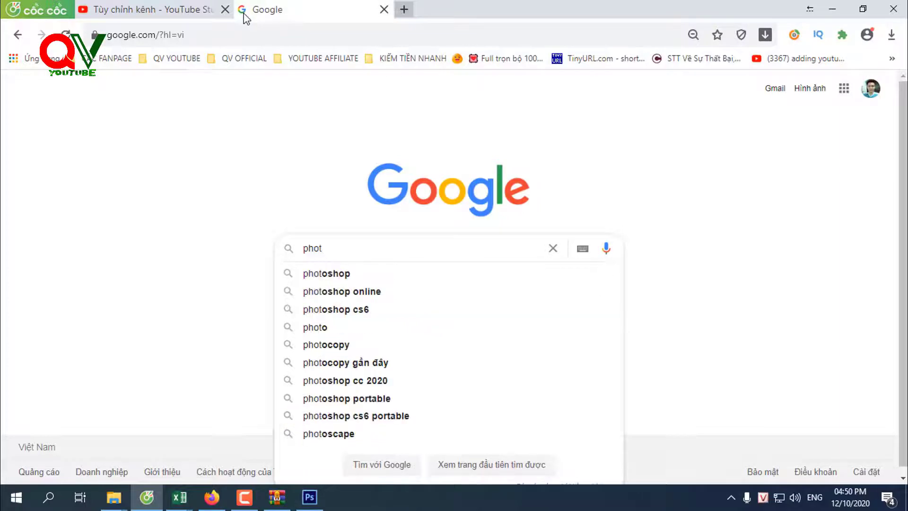
pyautogui.click(347, 291)
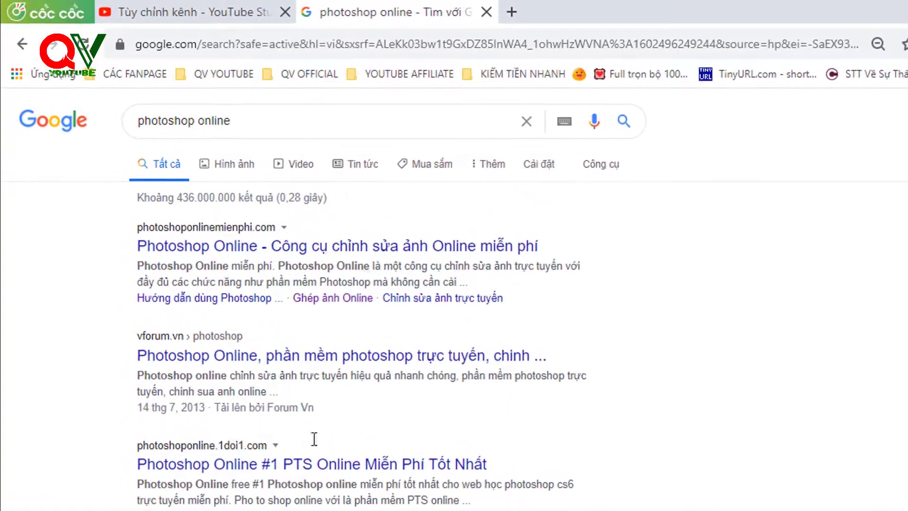
pyautogui.rightClick(367, 250)
pyautogui.click(378, 262)
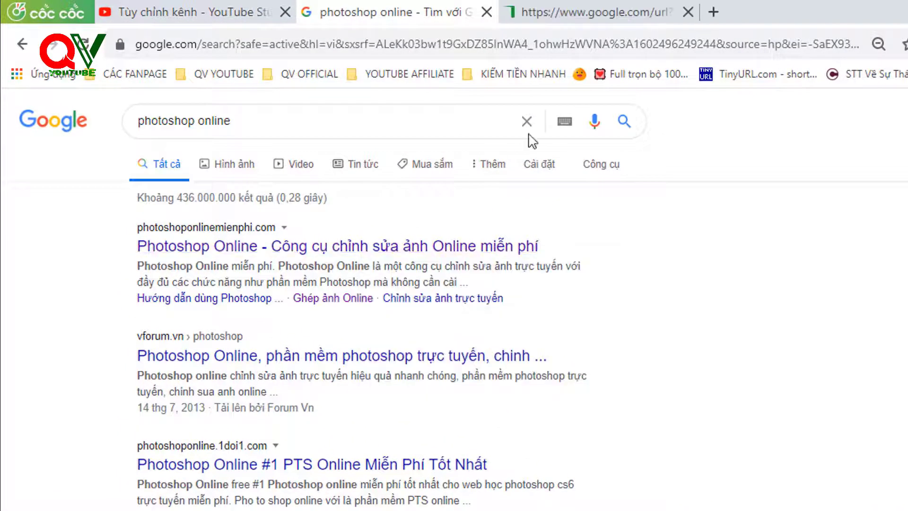
pyautogui.click(574, 12)
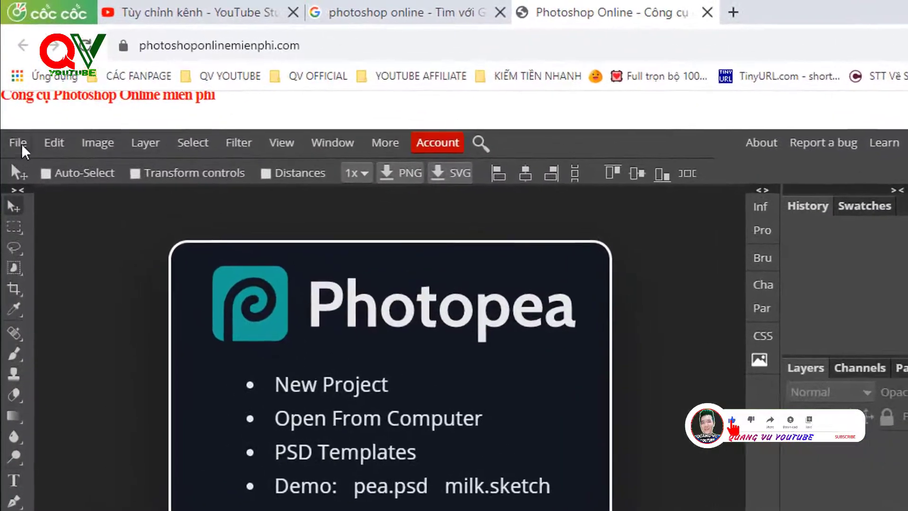
# - Create a Photopea project of 98 × 98 px, replacing the default 1280 width, with Transparent background
pyautogui.click(19, 146)
pyautogui.click(28, 174)
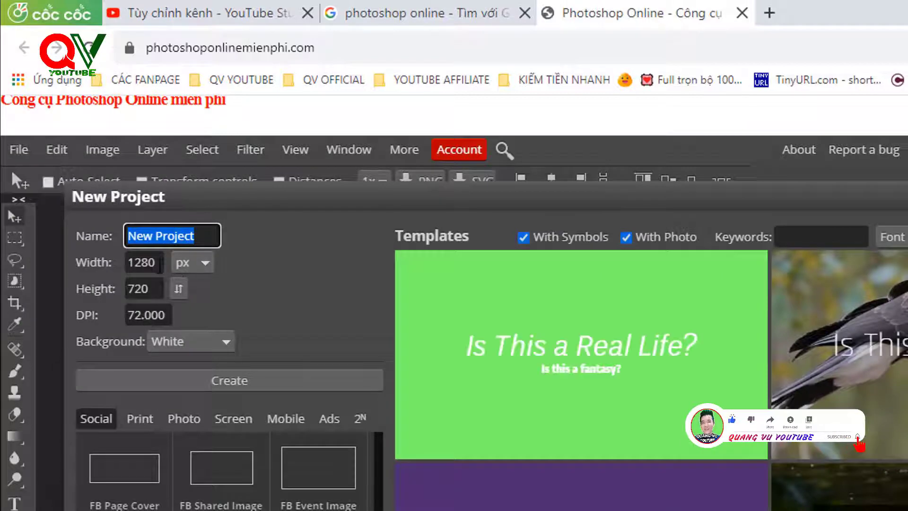
pyautogui.moveTo(159, 262); pyautogui.dragTo(115, 261)
pyautogui.write('98')
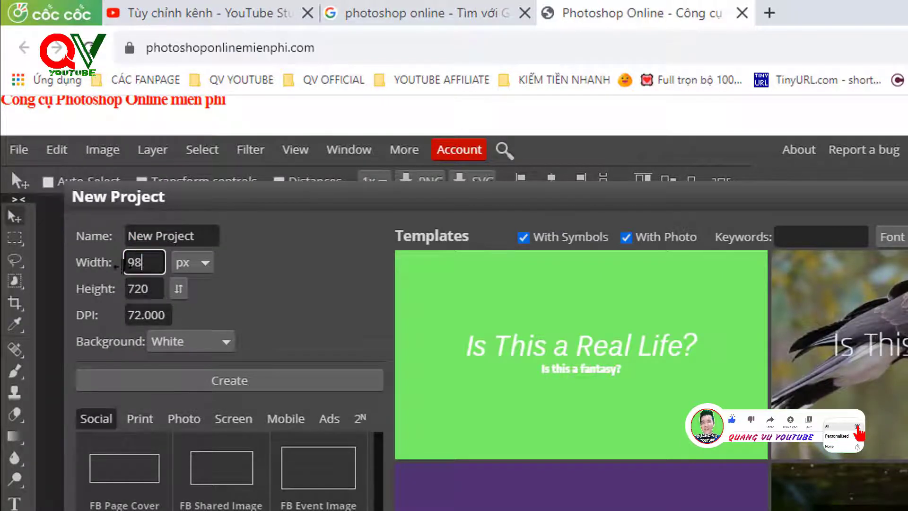
pyautogui.press('Tab')
pyautogui.write('98')
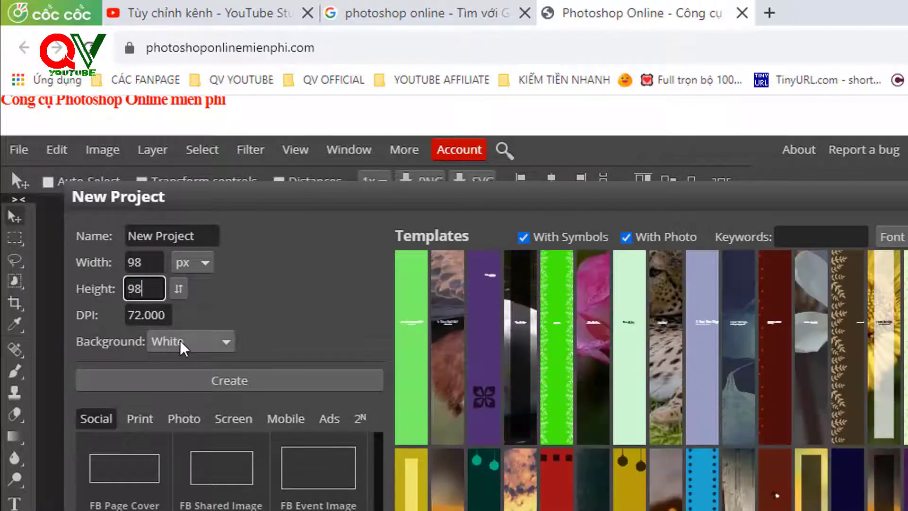
pyautogui.click(182, 349)
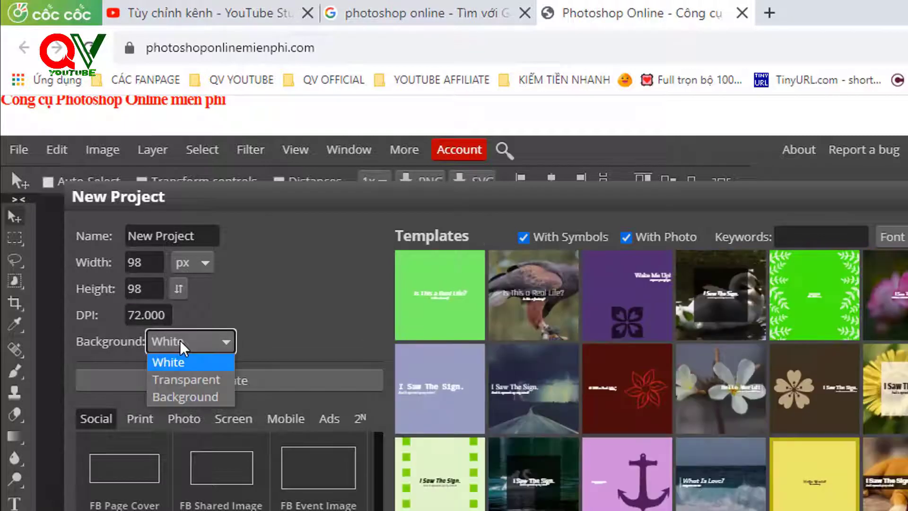
pyautogui.click(182, 380)
pyautogui.click(188, 384)
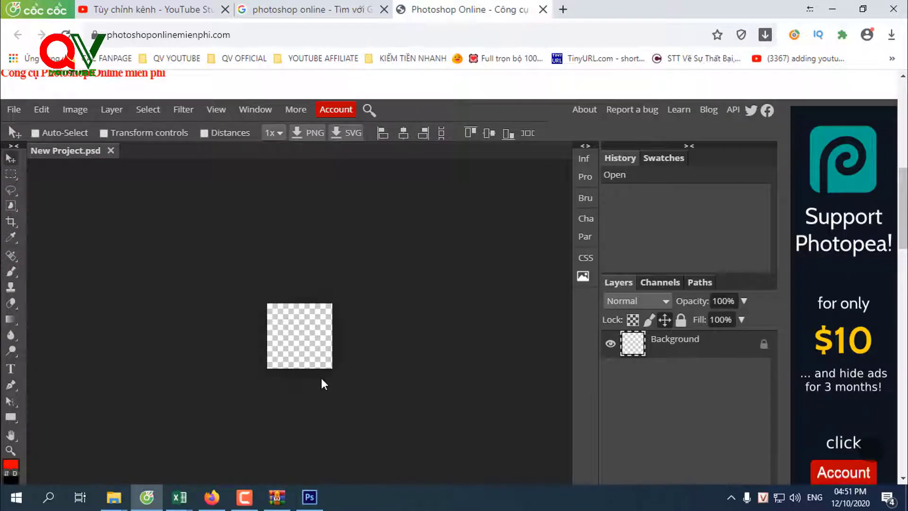
# - Open auba.psd, select the whole image and paste it into New Project.psd
pyautogui.click(14, 110)
pyautogui.click(28, 148)
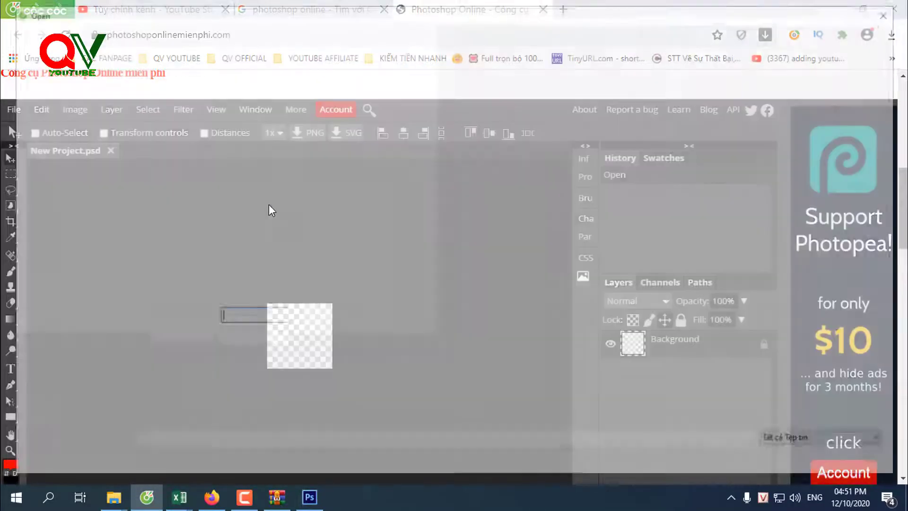
pyautogui.doubleClick(263, 225)
pyautogui.hotkey('ctrl', 'a')
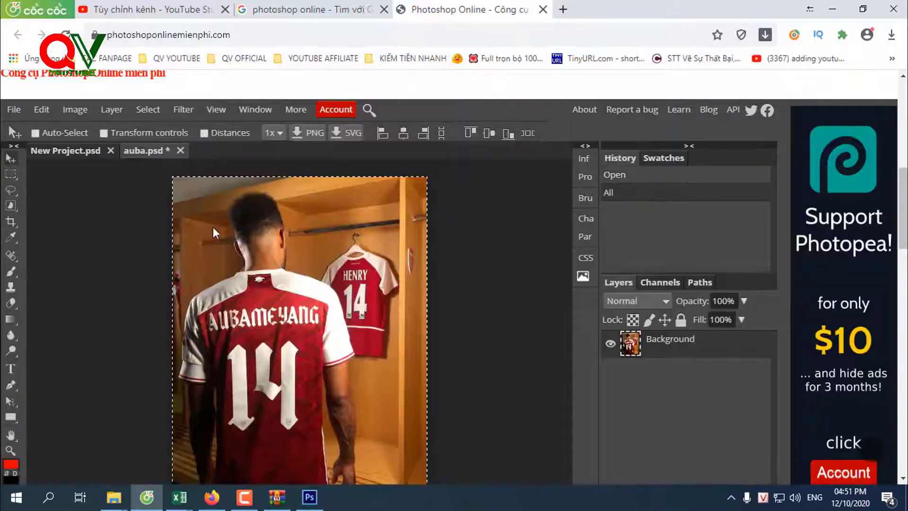
pyautogui.click(82, 150)
pyautogui.hotkey('ctrl', 'v')
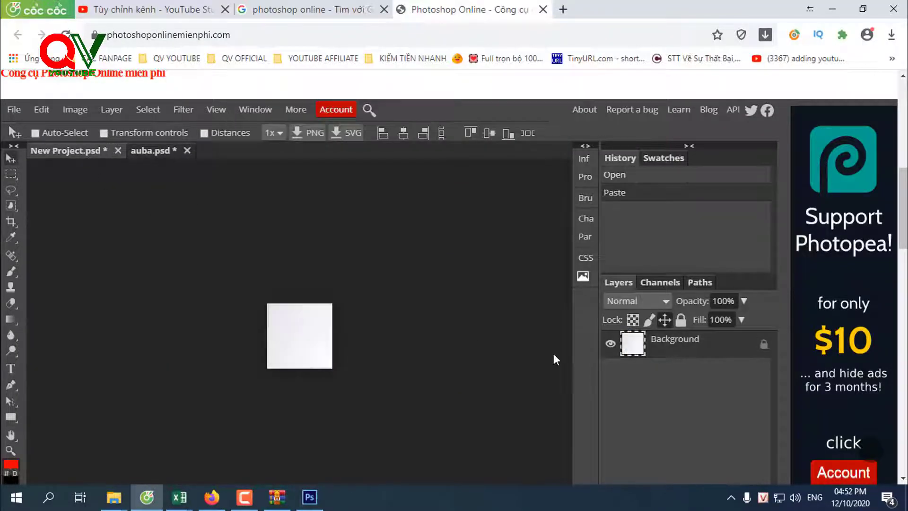
# - Unlock the layer and scale the pasted photo to fill the 98 px square
pyautogui.doubleClick(764, 344)
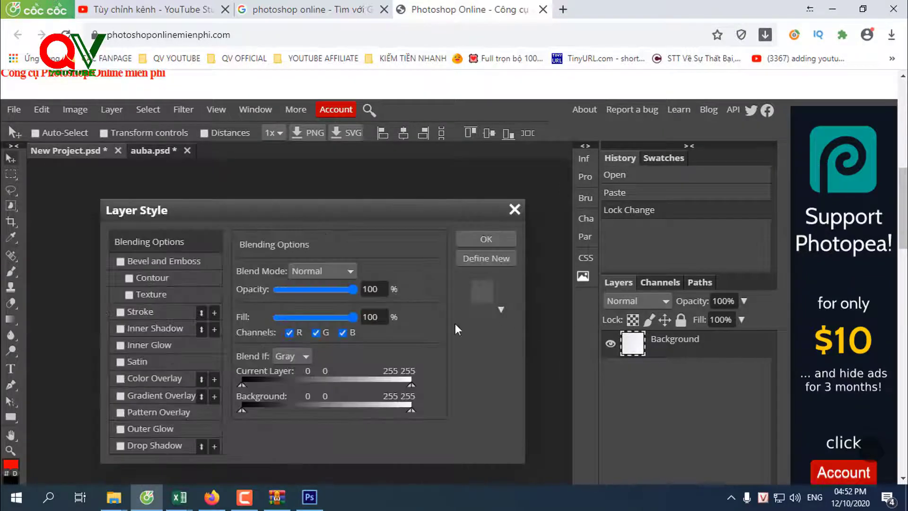
pyautogui.click(498, 239)
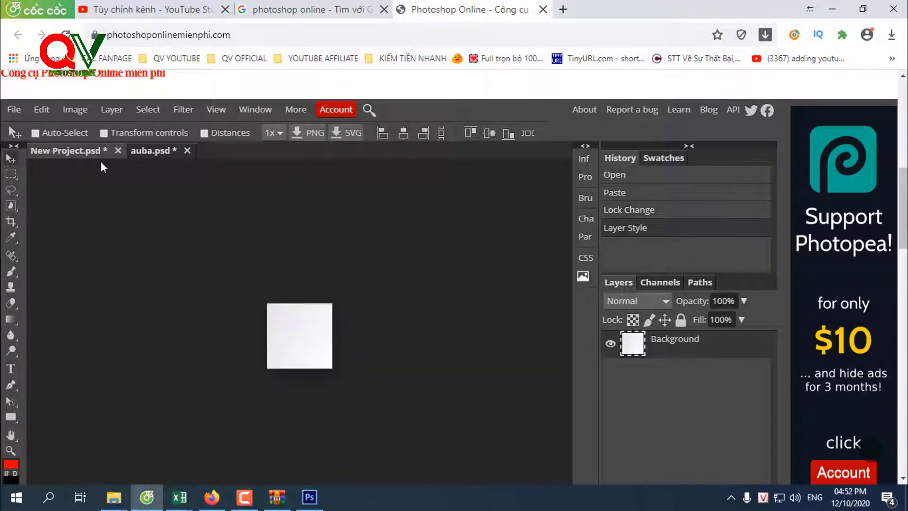
pyautogui.click(42, 109)
pyautogui.moveTo(67, 438)
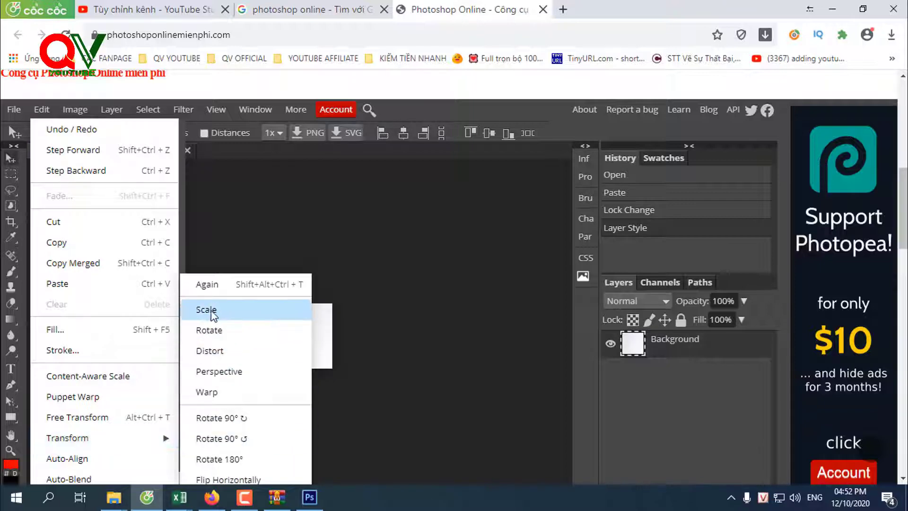
pyautogui.click(212, 315)
pyautogui.moveTo(266, 304)
pyautogui.mouseDown()
pyautogui.moveTo(434, 416)
pyautogui.moveTo(230, 336)
pyautogui.mouseUp()
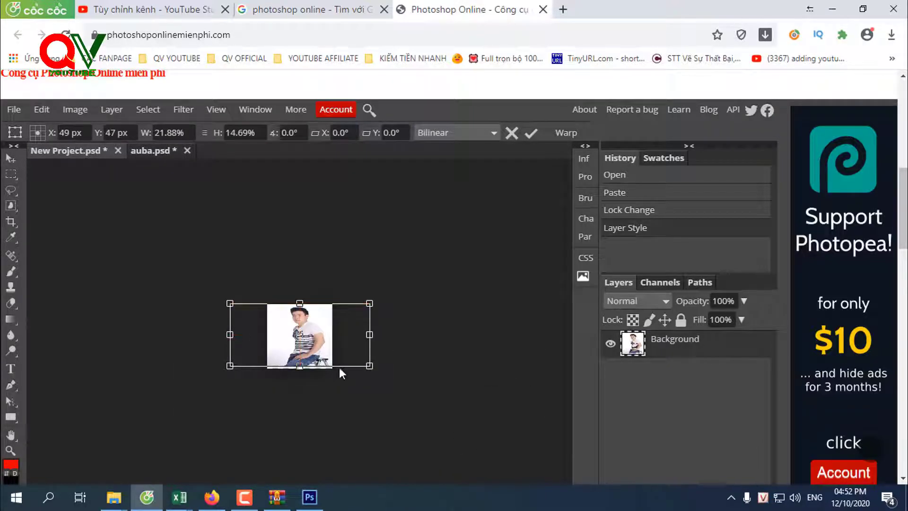
pyautogui.moveTo(339, 368); pyautogui.dragTo(339, 371)
pyautogui.click(10, 160)
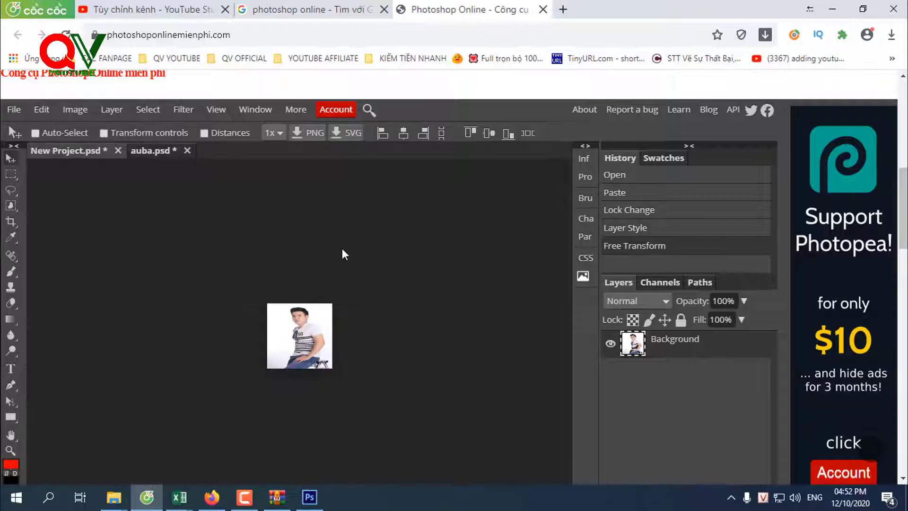
pyautogui.click(15, 111)
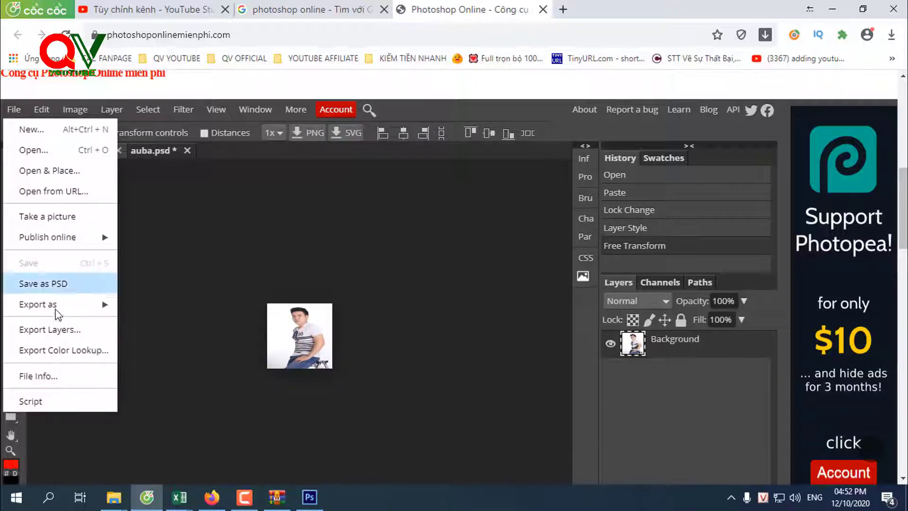
pyautogui.moveTo(42, 303)
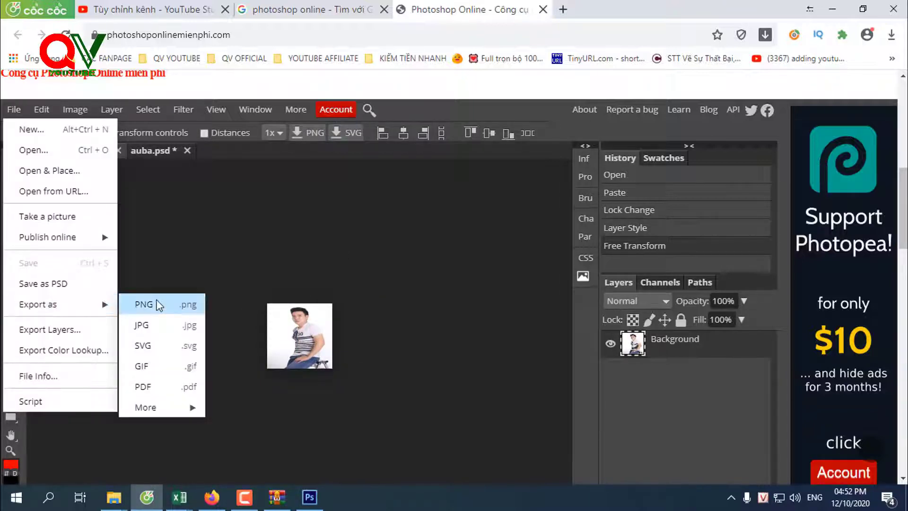
# - Export the 98×98 Photopea picture as a PNG file, then return to the YouTube Studio tab
pyautogui.click(157, 303)
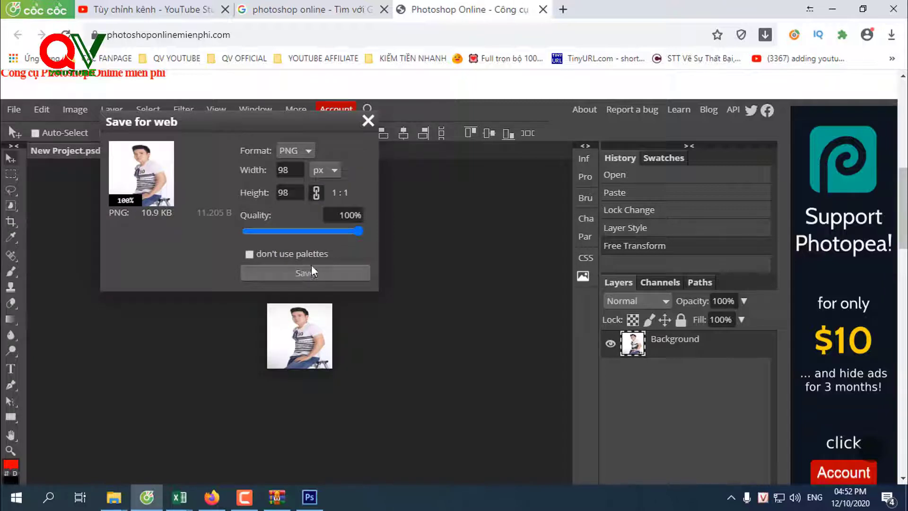
pyautogui.click(310, 268)
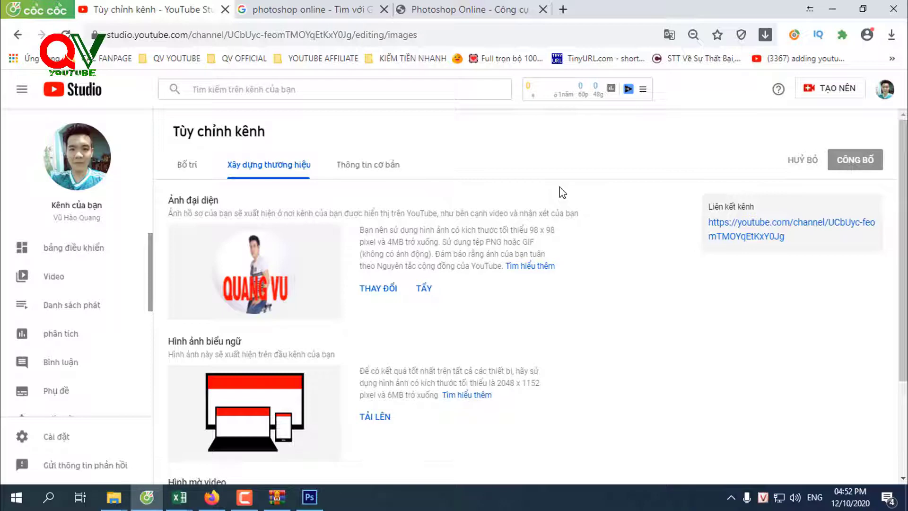
pyautogui.click(466, 10)
# - Return to YouTube Studio's Branding page and scroll through the profile picture, banner and watermark sections
pyautogui.click(307, 10)
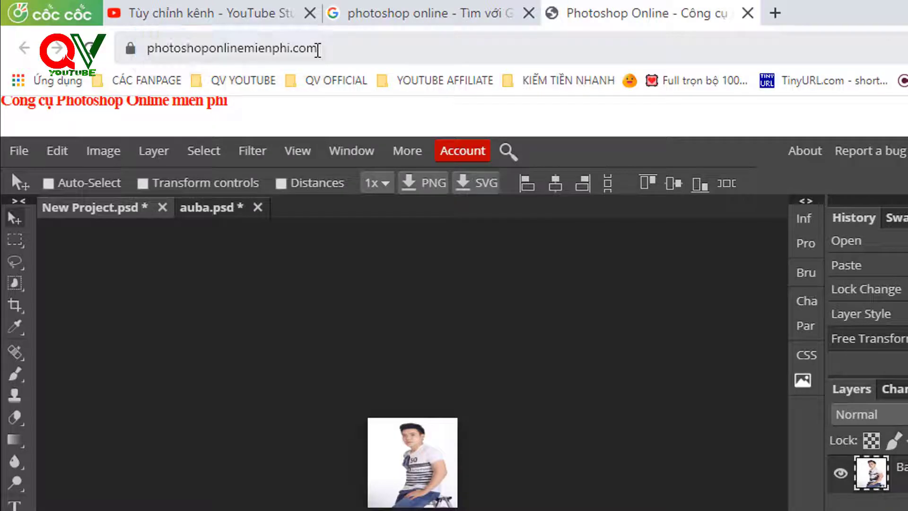
pyautogui.click(247, 4)
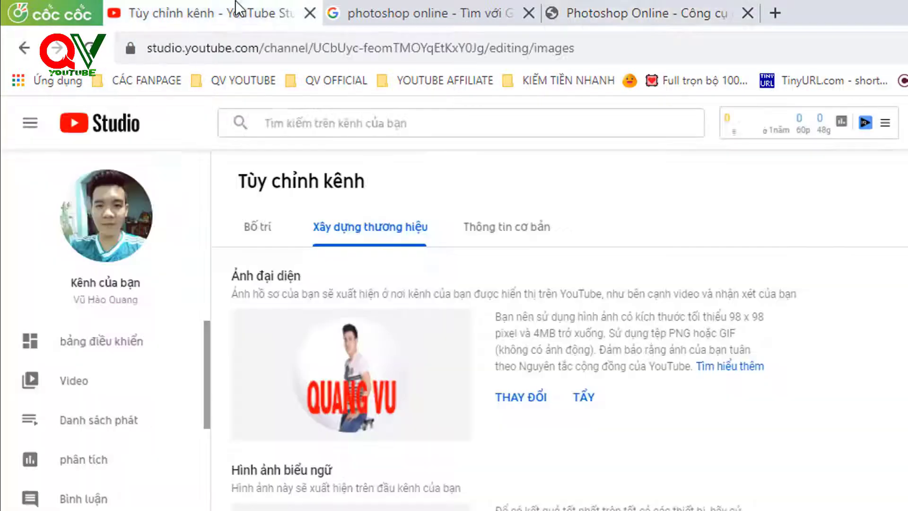
pyautogui.scroll(-5, 303, 447)
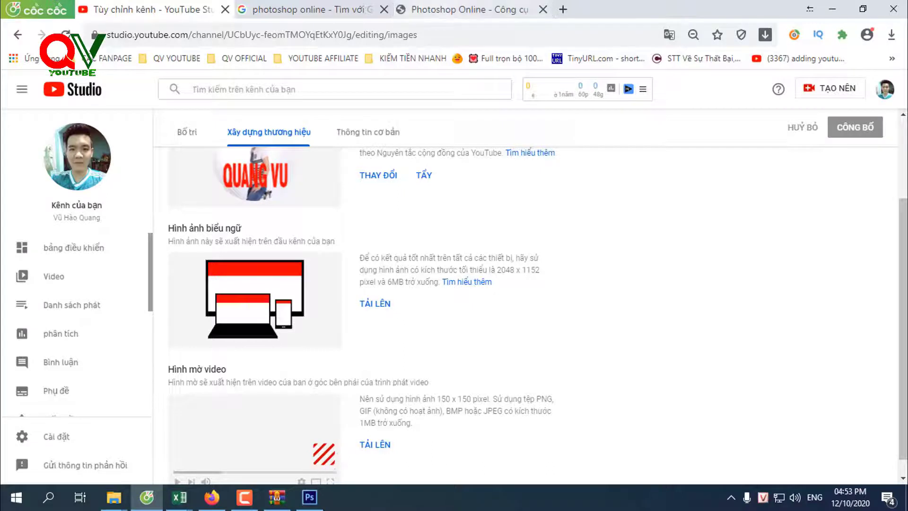
pyautogui.scroll(-1, 316, 468)
pyautogui.scroll(1, 223, 275)
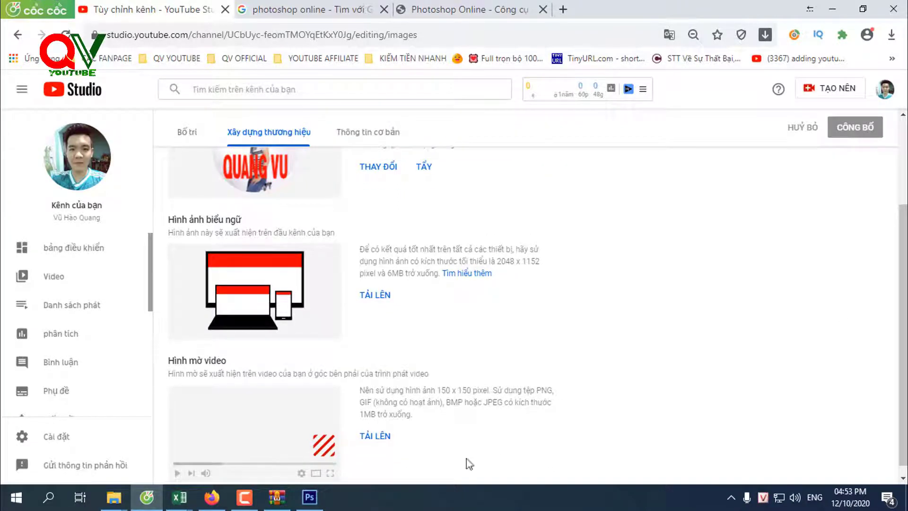
pyautogui.moveTo(905, 348); pyautogui.dragTo(905, 287)
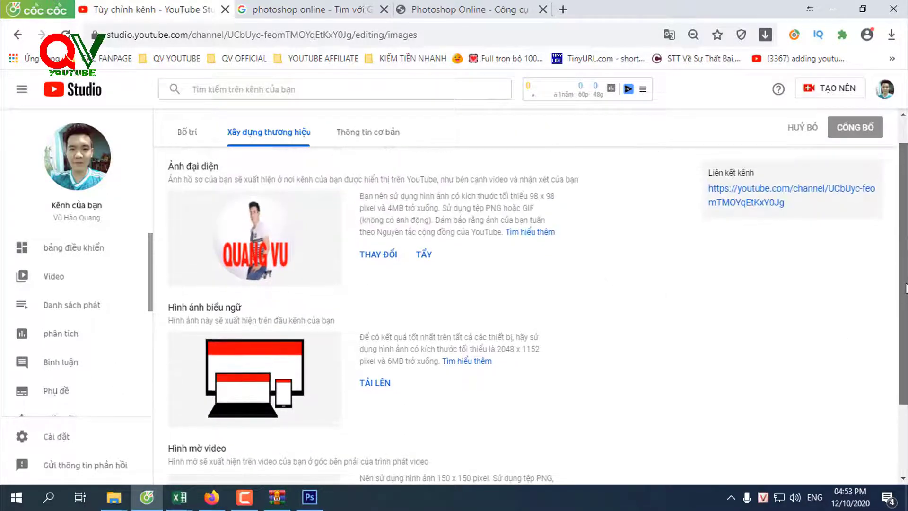